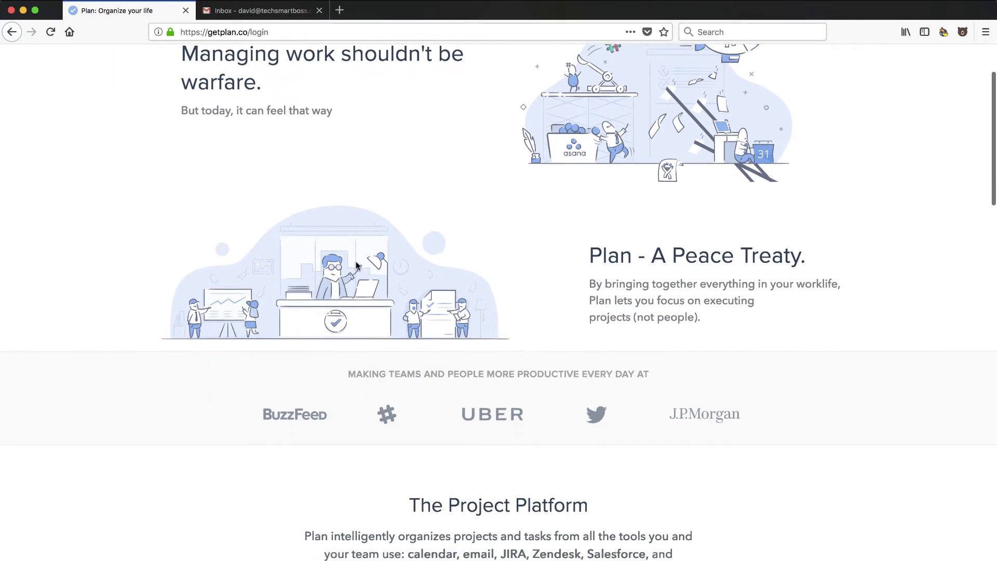
# - Scroll through the getplan.co homepage's project platform, tool-sync and team dashboard sections
pyautogui.scroll(-3, 389, 407)
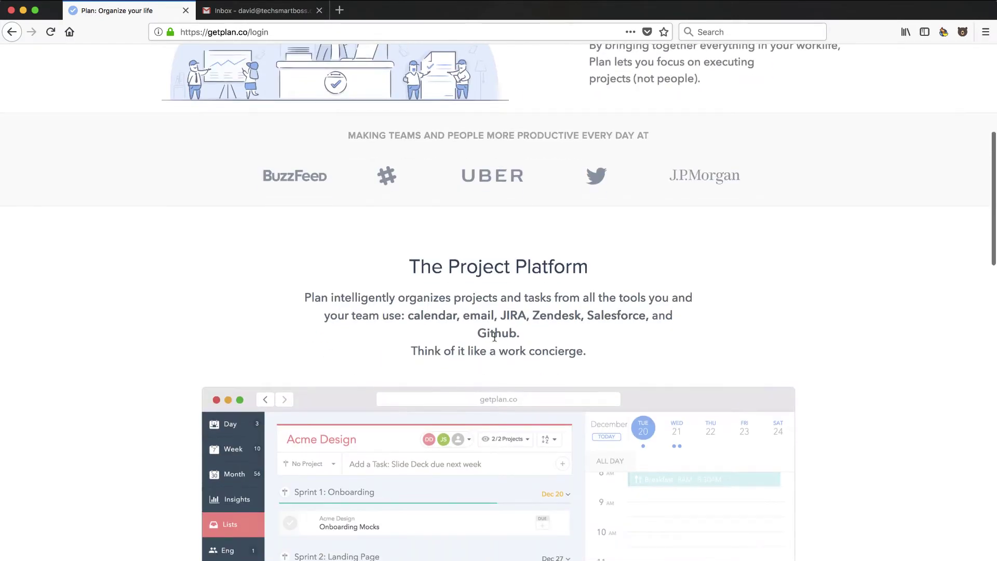
pyautogui.scroll(-2, 494, 336)
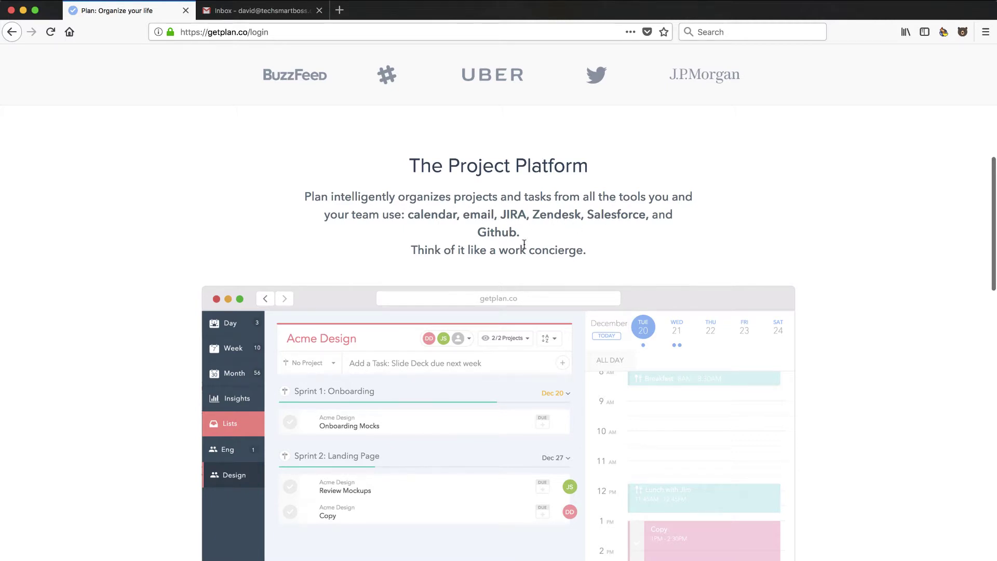
pyautogui.scroll(-6, 524, 244)
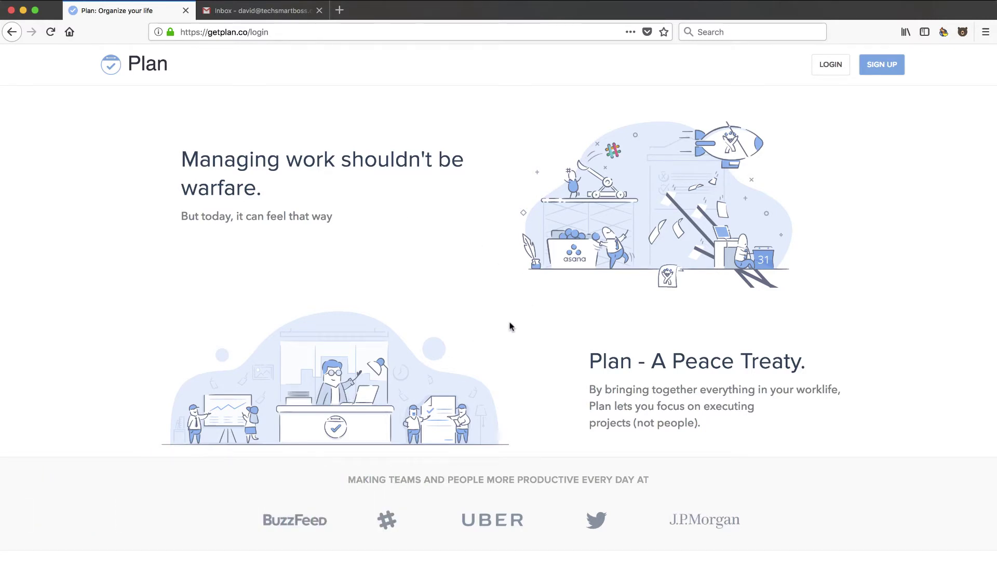
pyautogui.scroll(-1, 509, 325)
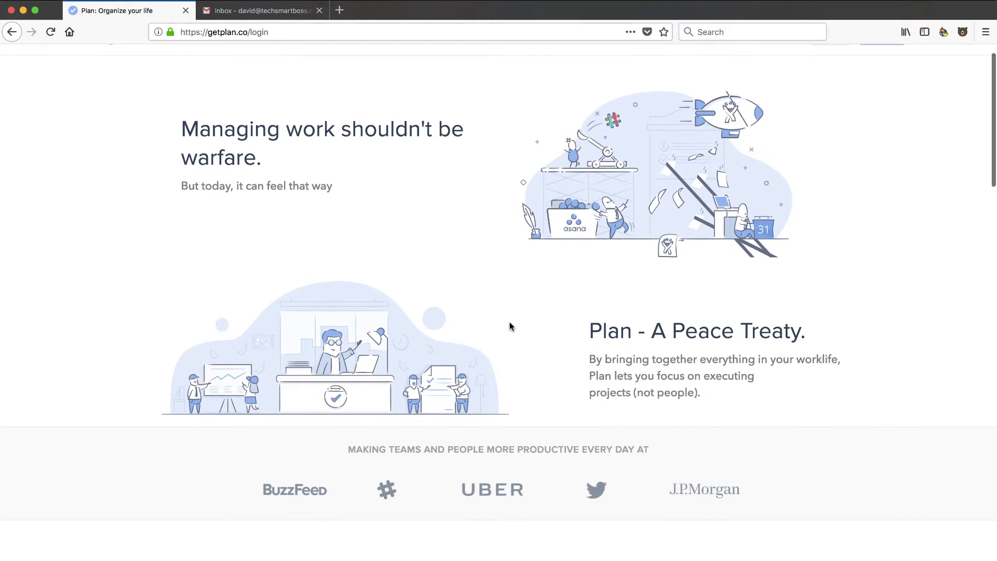
pyautogui.scroll(-6, 509, 326)
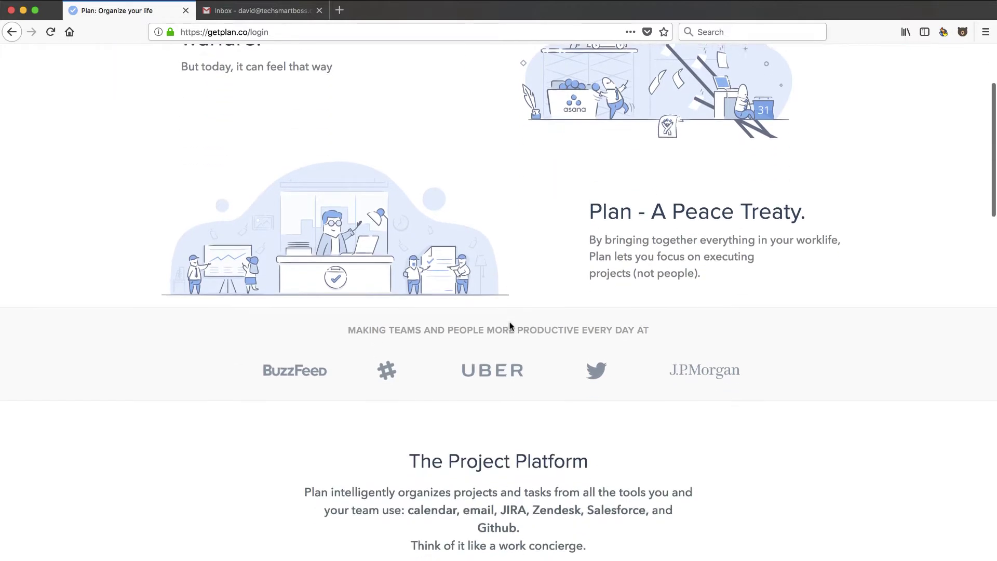
pyautogui.scroll(-3, 509, 425)
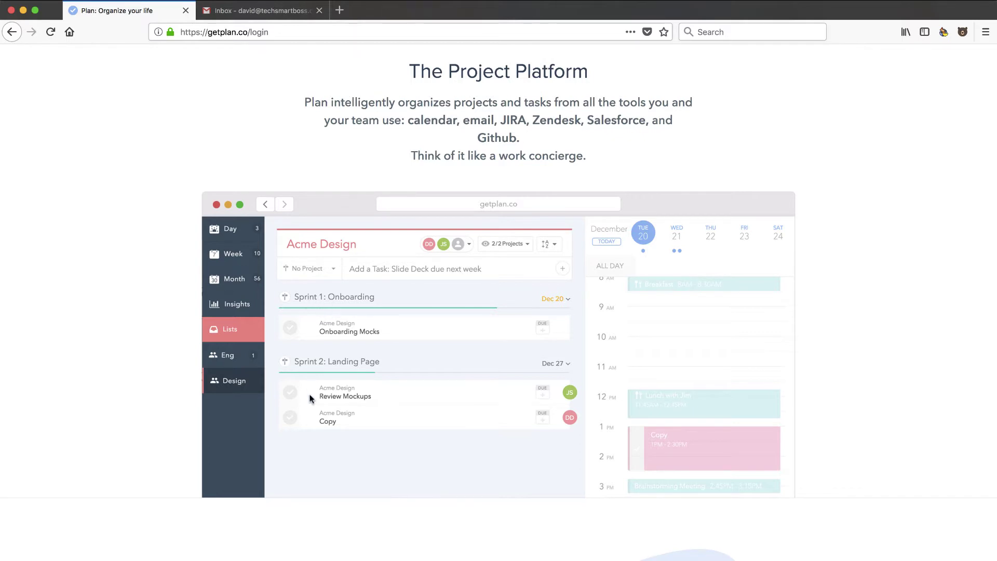
pyautogui.scroll(-2, 310, 398)
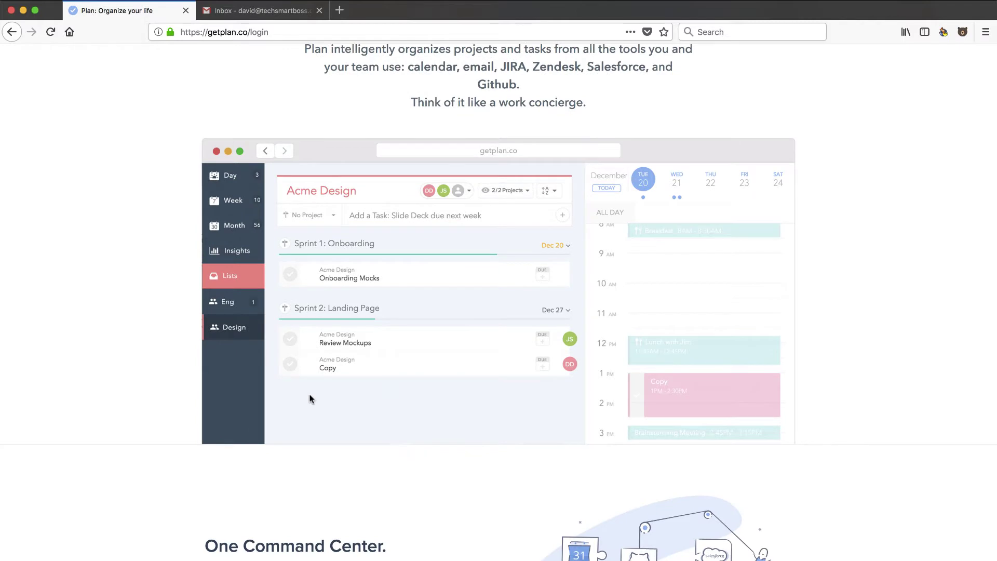
pyautogui.scroll(4, 310, 399)
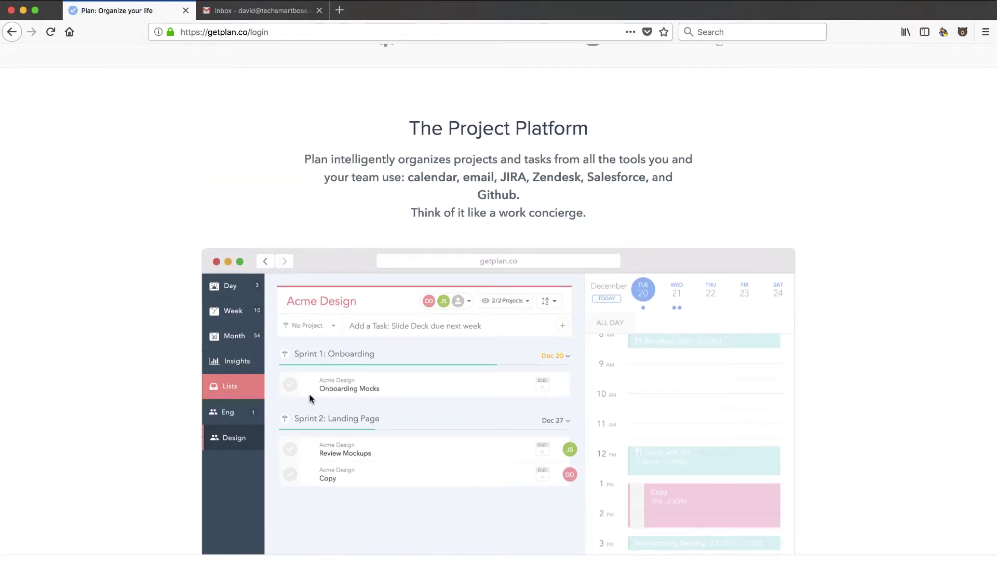
pyautogui.scroll(-4, 310, 398)
pyautogui.scroll(-6, 318, 464)
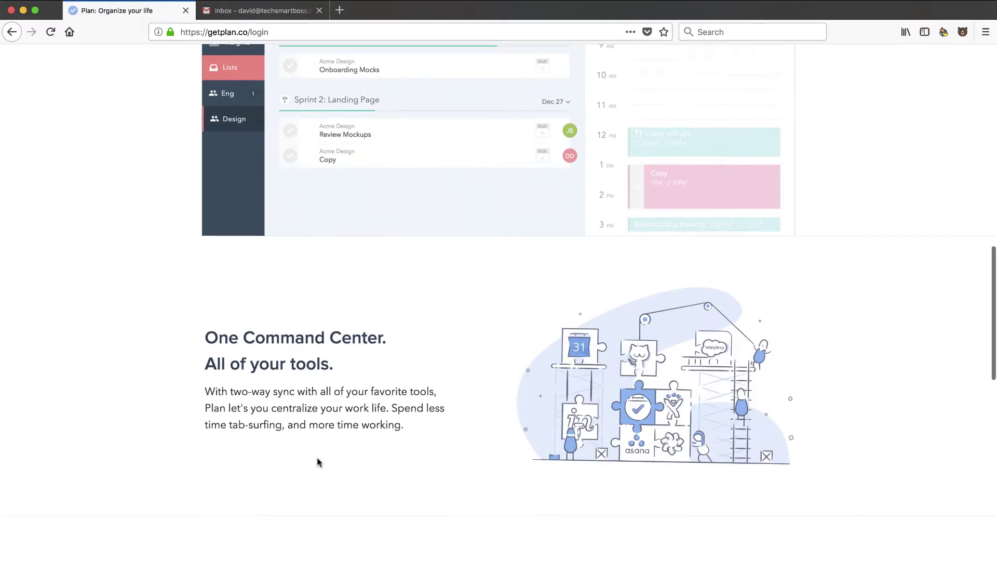
pyautogui.scroll(-8, 318, 462)
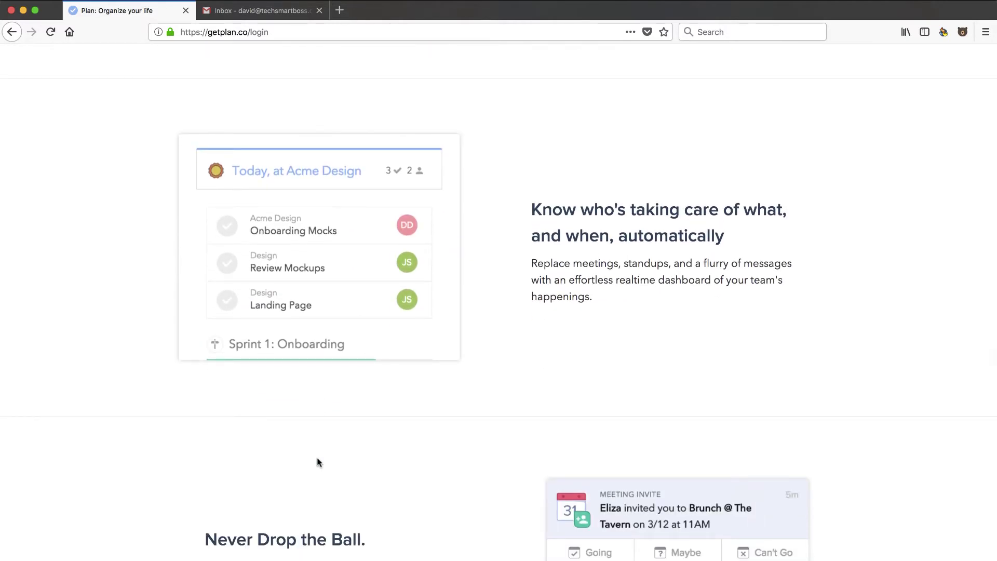
pyautogui.scroll(1, 318, 462)
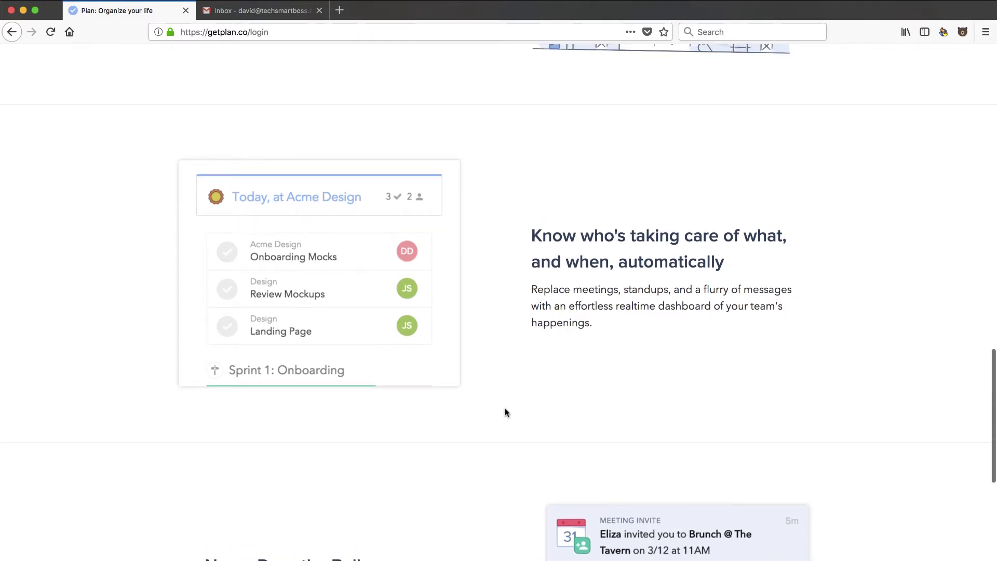
pyautogui.scroll(-3, 505, 412)
pyautogui.scroll(-6, 505, 412)
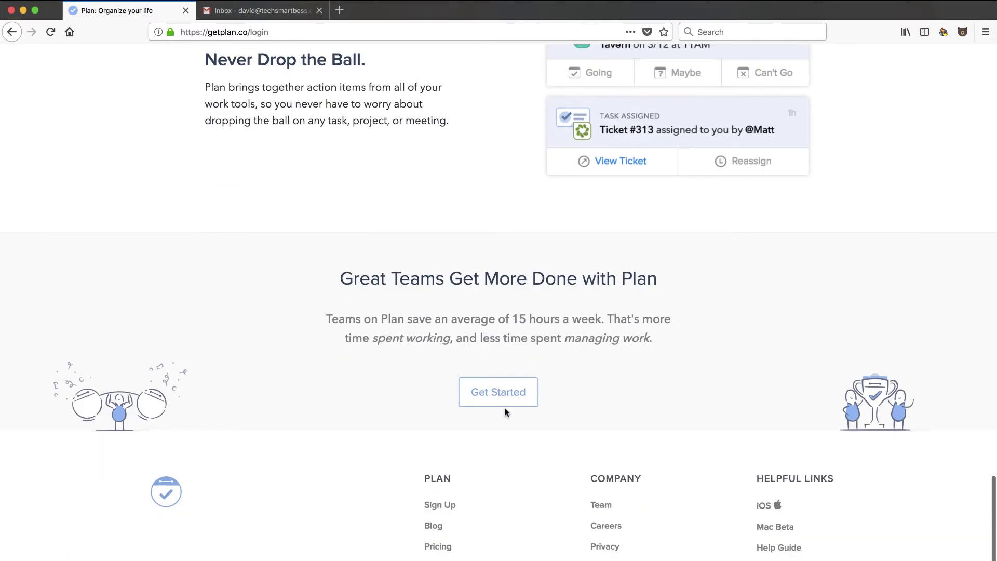
pyautogui.click(438, 546)
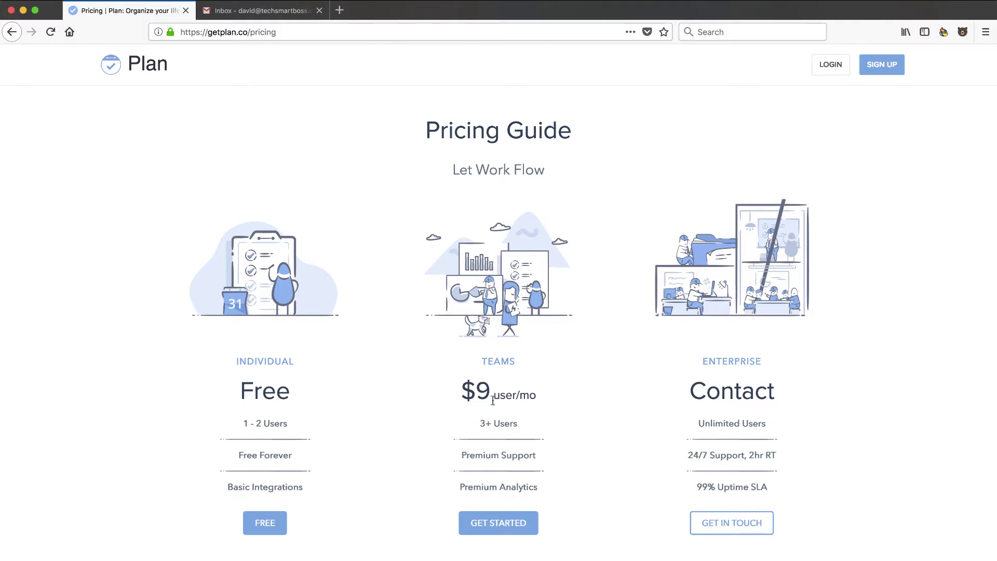
pyautogui.scroll(-5, 506, 454)
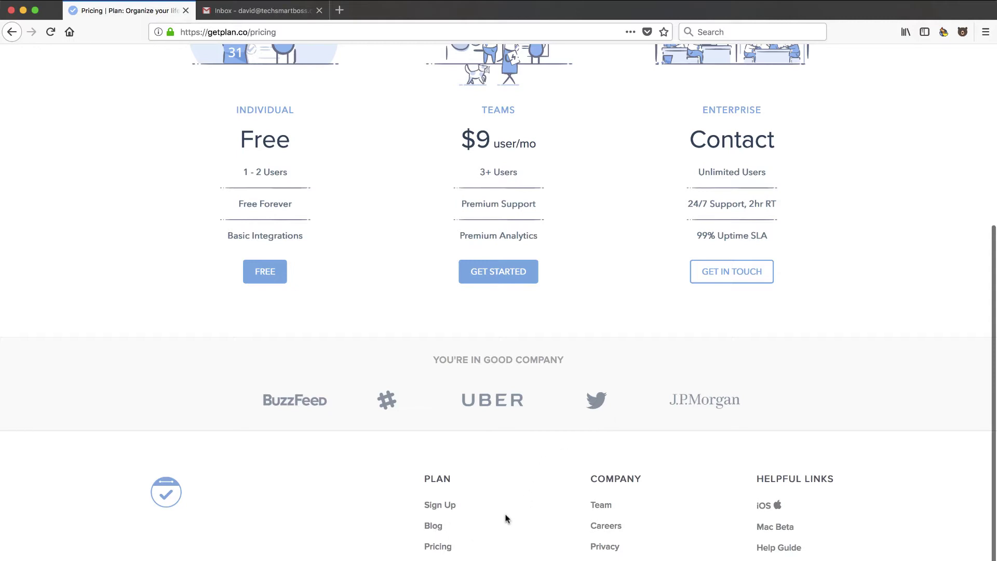
pyautogui.scroll(5, 501, 520)
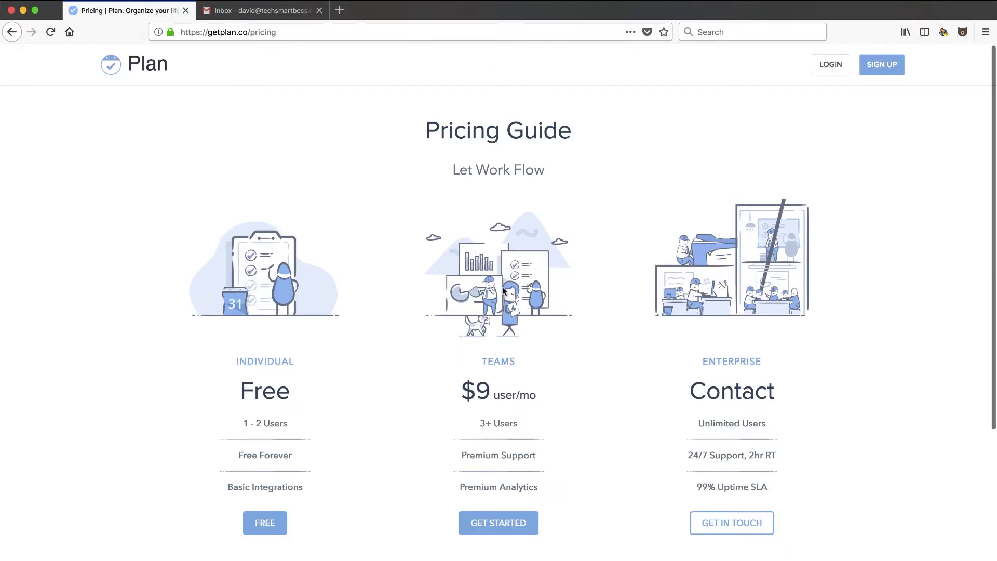
# - Sign up with the existing Google account and grant Plan access to contacts and calendars
pyautogui.click(879, 67)
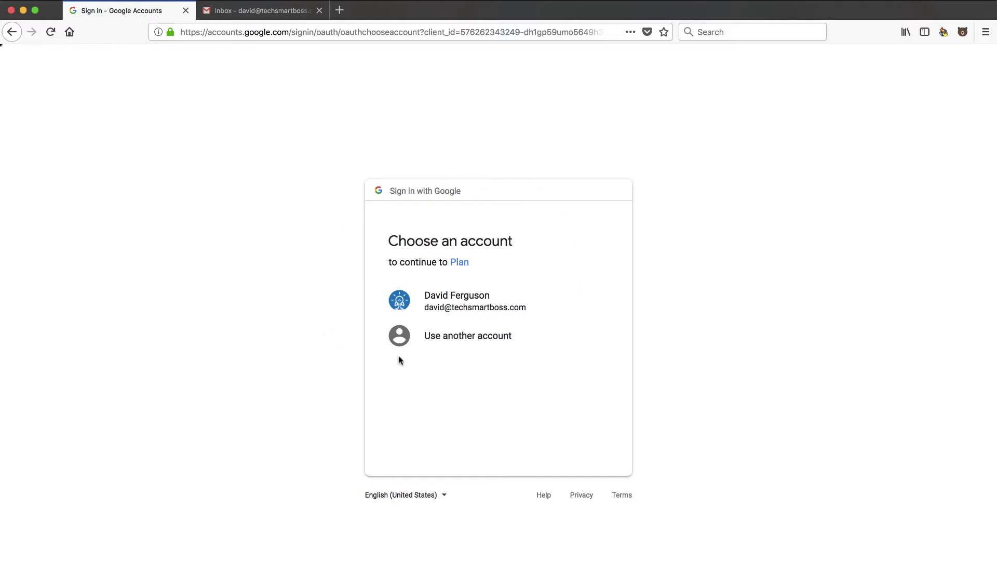
pyautogui.click(453, 301)
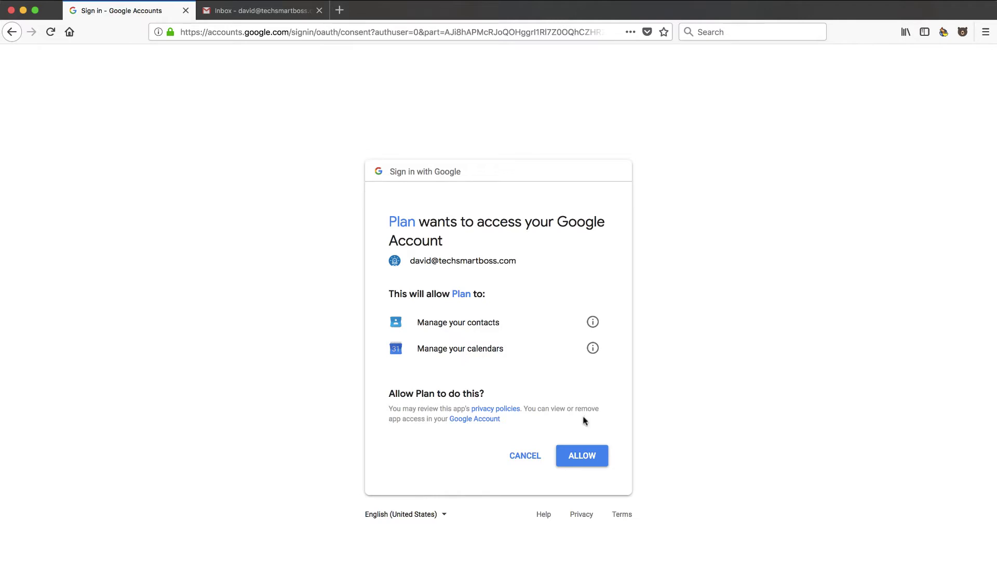
pyautogui.click(587, 454)
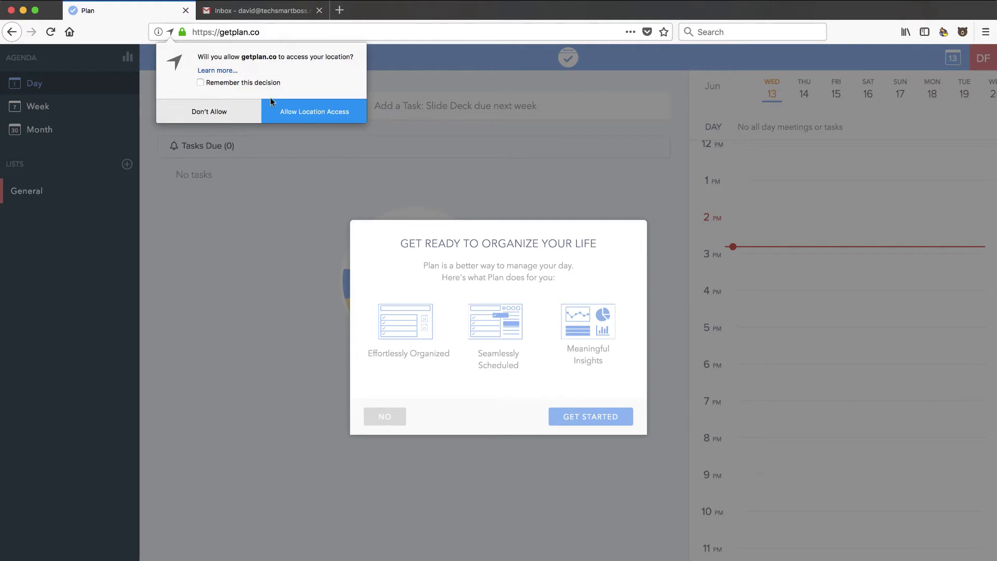
# - Allow Plan browser location access and dismiss the welcome dialog with GET STARTED
pyautogui.click(306, 113)
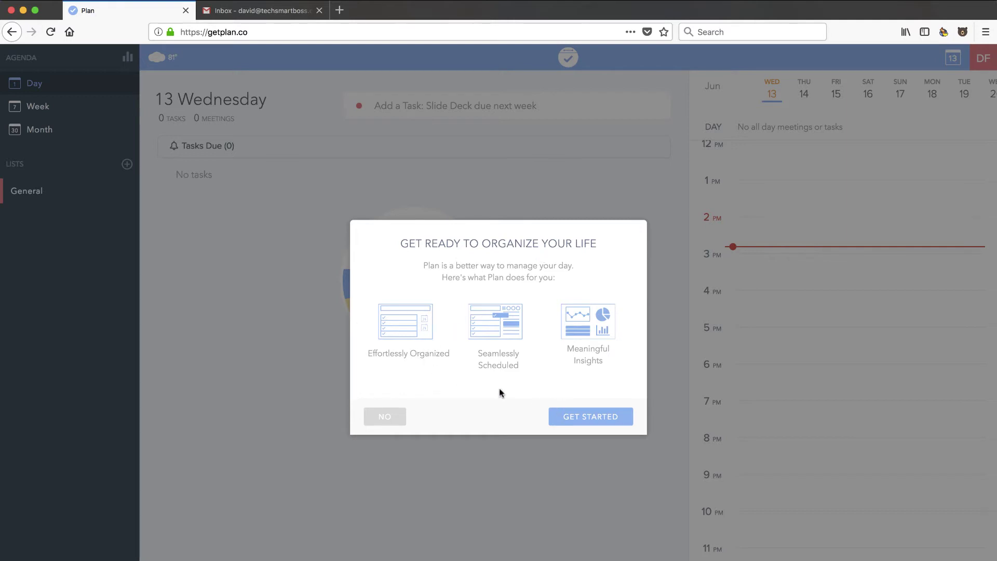
pyautogui.click(579, 416)
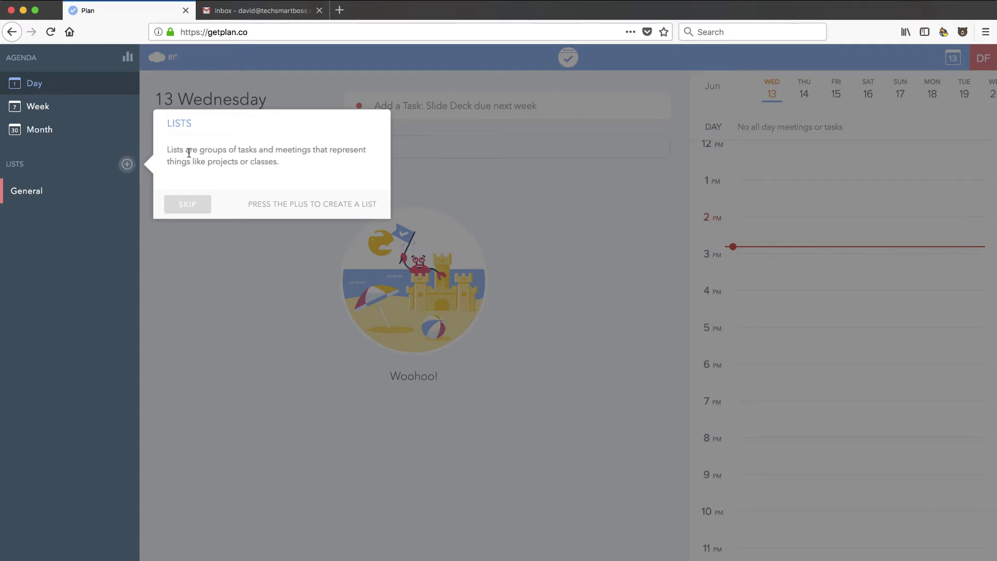
# - Add a new list under LISTS named 'Virtual Assistant Tasks'
pyautogui.click(126, 163)
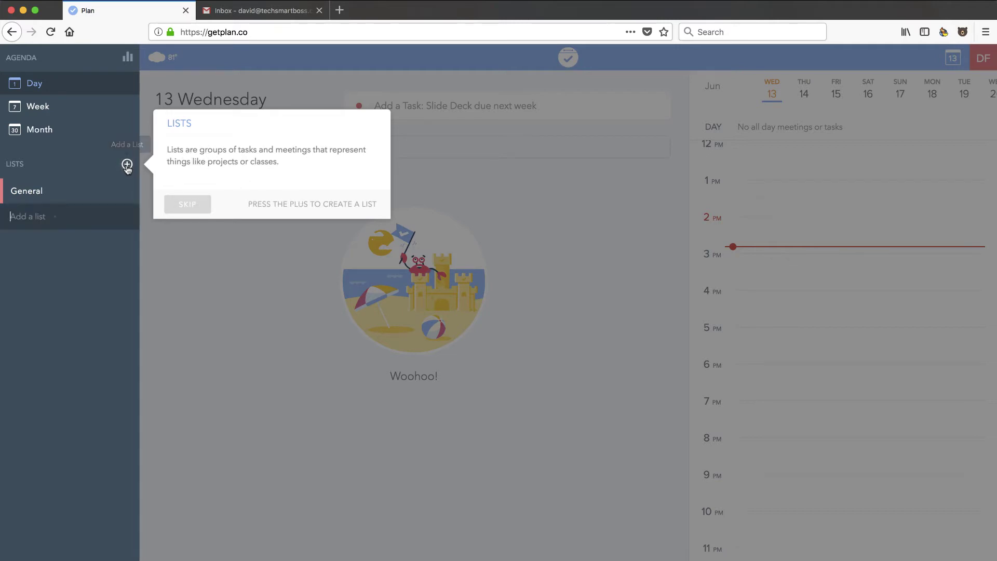
pyautogui.click(29, 223)
pyautogui.write('Virtual Assis')
pyautogui.write('tance Te')
pyautogui.press('BackSpace')
pyautogui.press('BackSpace')
pyautogui.press('BackSpace')
pyautogui.press('BackSpace')
pyautogui.write('t Te')
pyautogui.press('BackSpace')
pyautogui.press('BackSpace')
pyautogui.press('BackSpace')
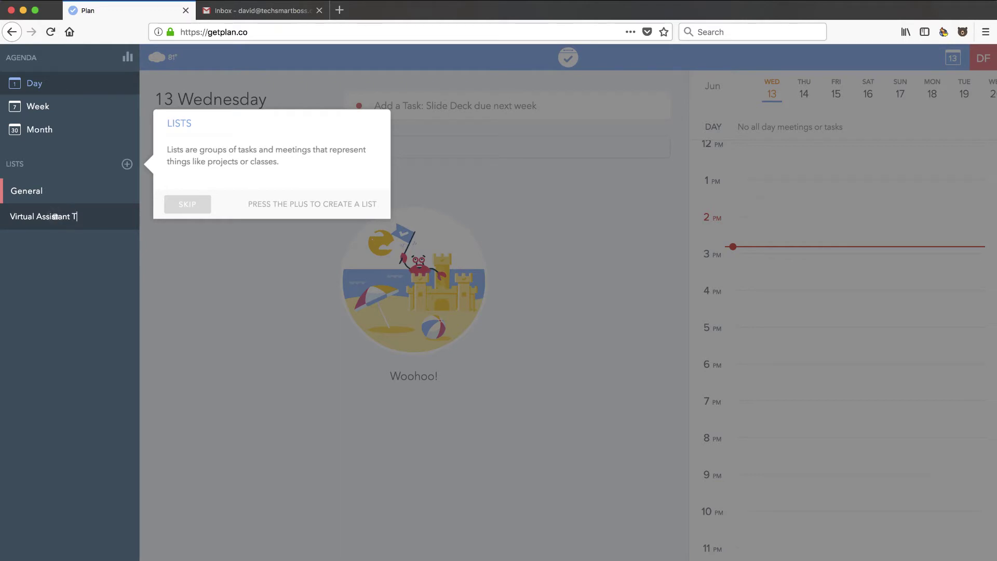
pyautogui.write('asks')
pyautogui.press('Return')
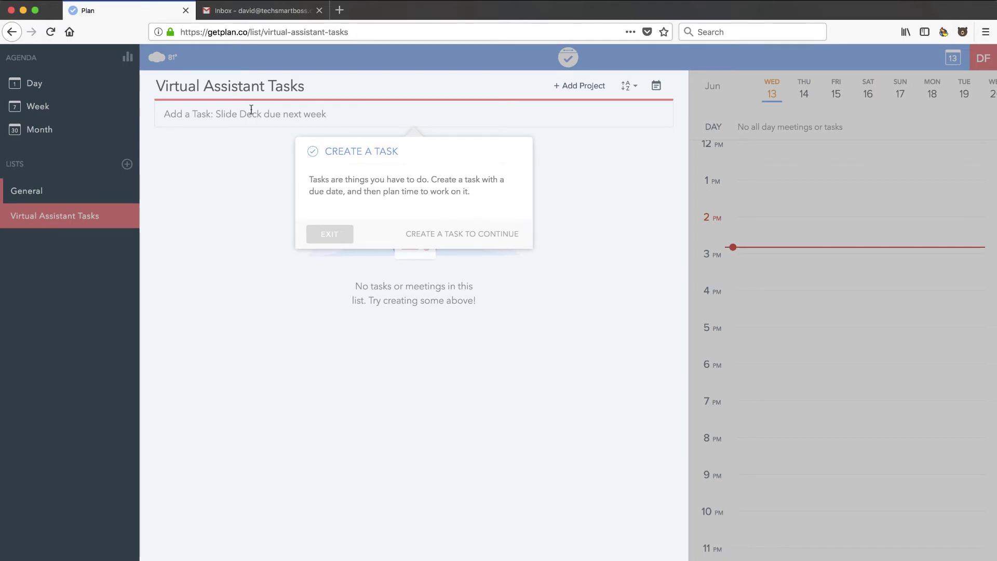
# - Add the task 'Send out monthly email next tuesday' to the list
pyautogui.click(283, 114)
pyautogui.write('Send out month')
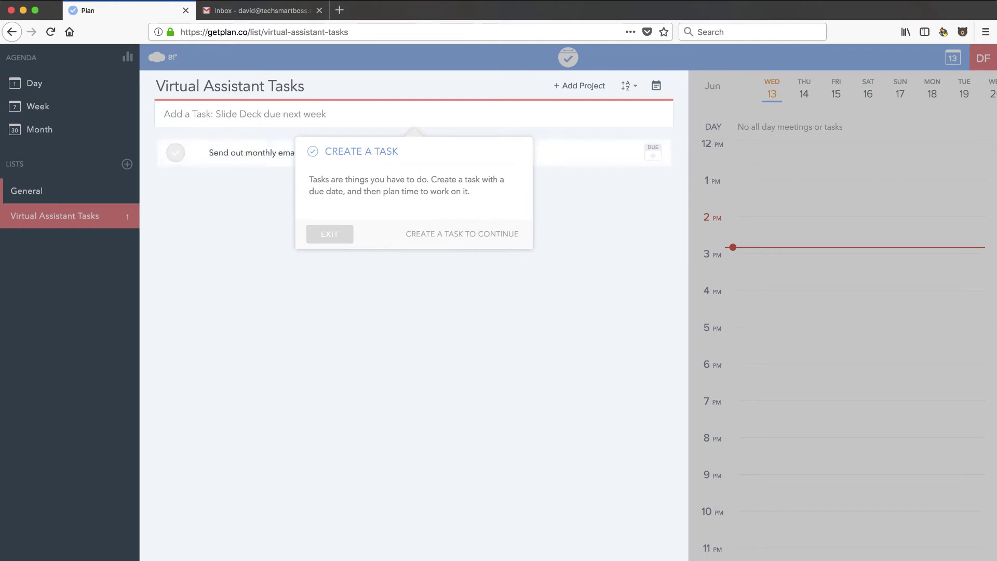
pyautogui.press('Return')
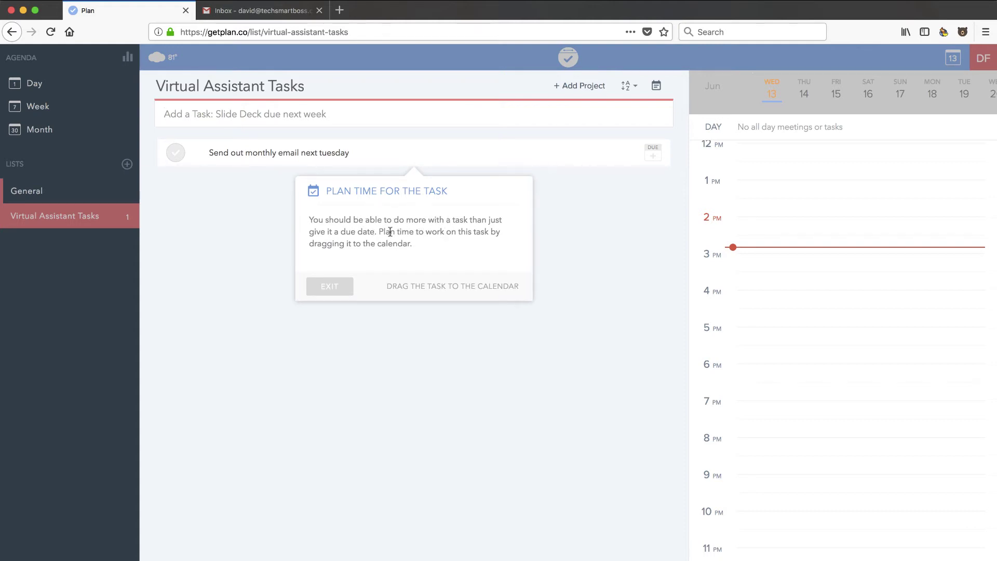
# - Schedule the email task on Thursday the 14th from 1:00 to 2:30 PM
pyautogui.click(803, 94)
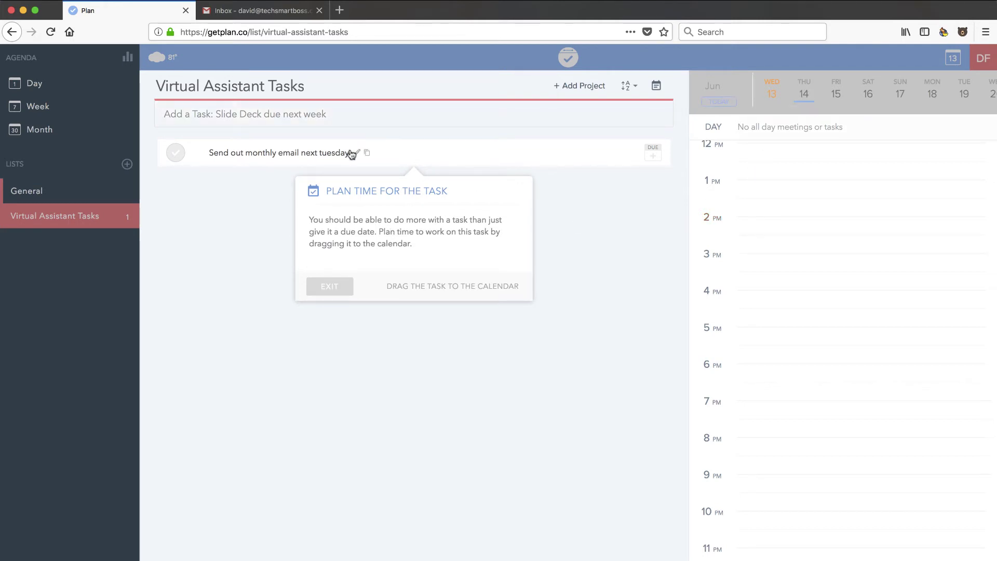
pyautogui.moveTo(409, 156); pyautogui.dragTo(751, 190)
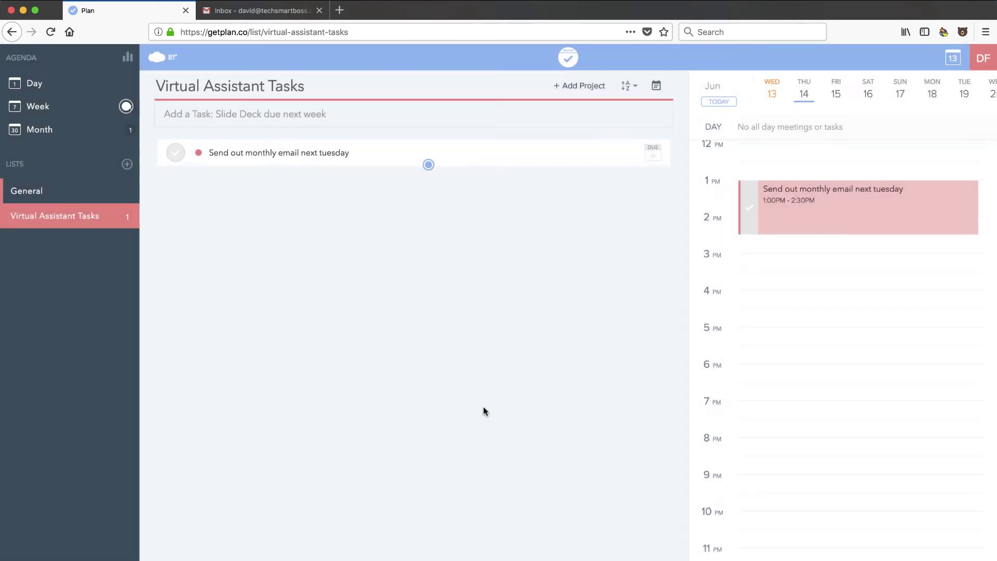
pyautogui.click(483, 408)
pyautogui.click(428, 166)
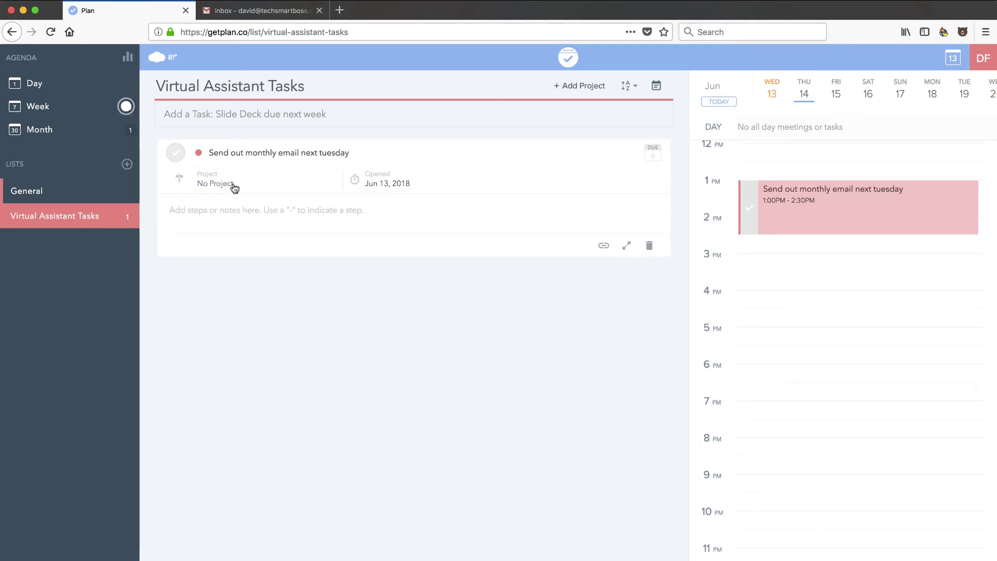
# - Add a project section named 'Project 1' to the list
pyautogui.click(553, 155)
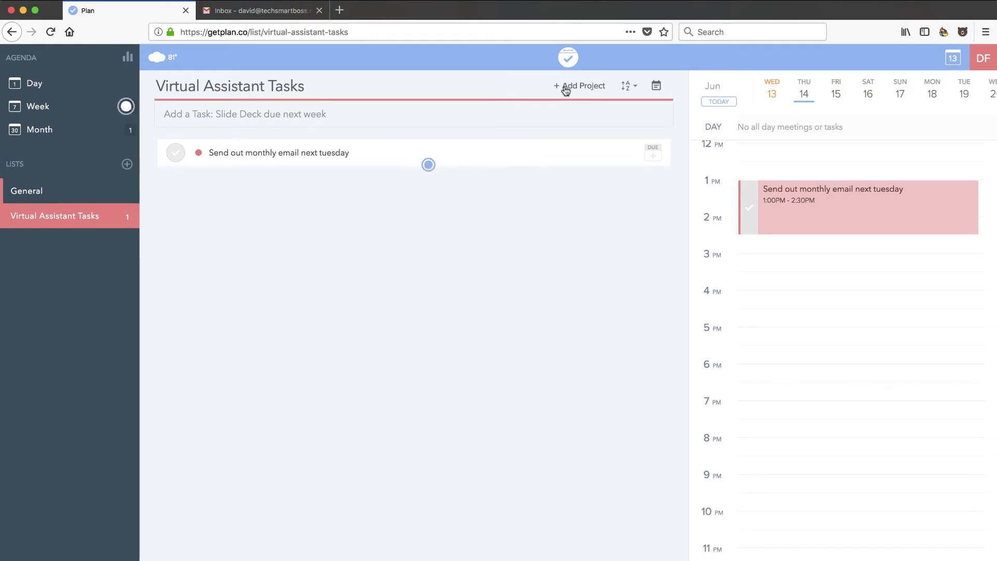
pyautogui.click(585, 91)
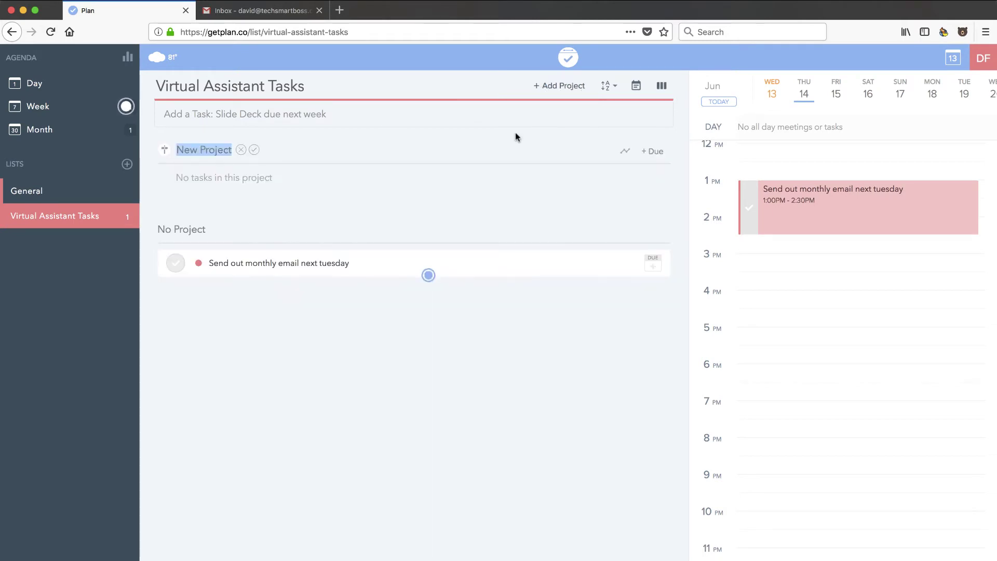
pyautogui.write('Project 1')
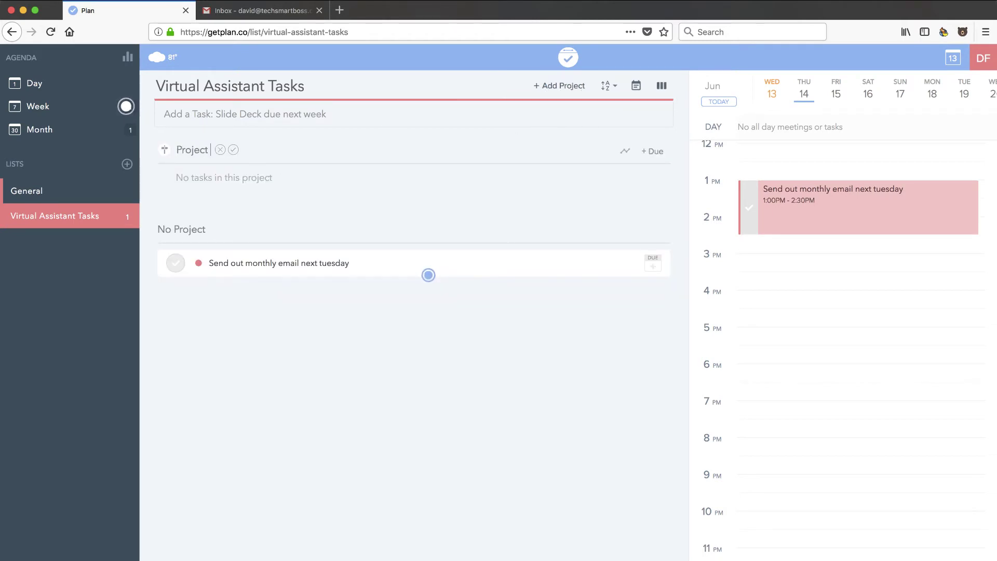
pyautogui.click(239, 150)
# - Add a second project 'Project 2' and move the email task into Project 1
pyautogui.click(566, 90)
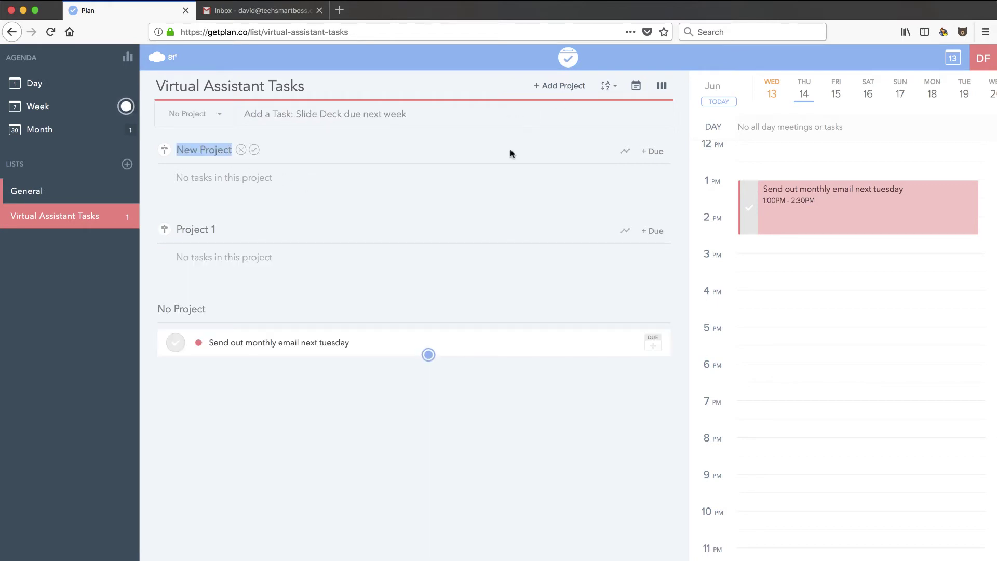
pyautogui.write('Project 2')
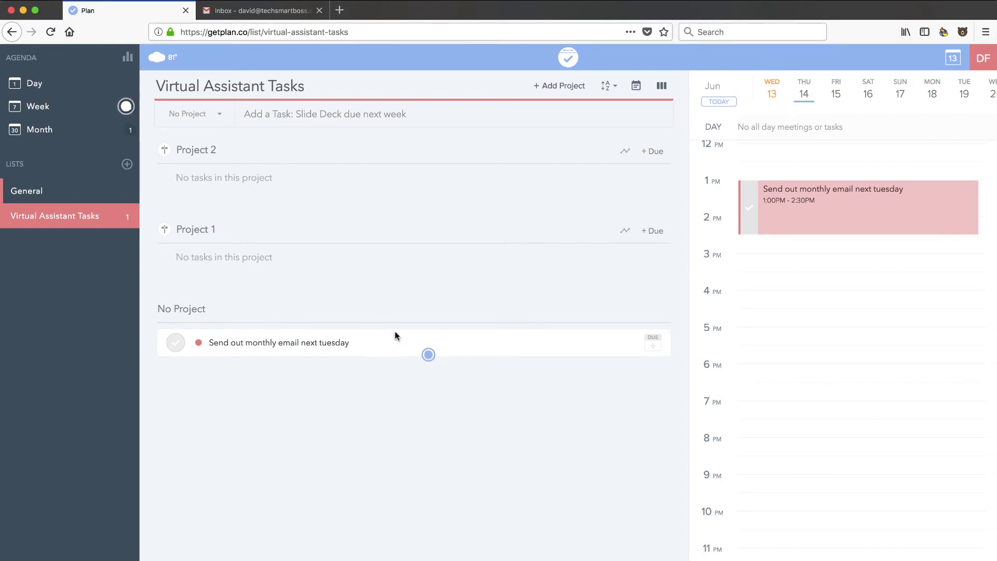
pyautogui.moveTo(393, 343); pyautogui.dragTo(375, 264)
pyautogui.moveTo(385, 351); pyautogui.dragTo(209, 256)
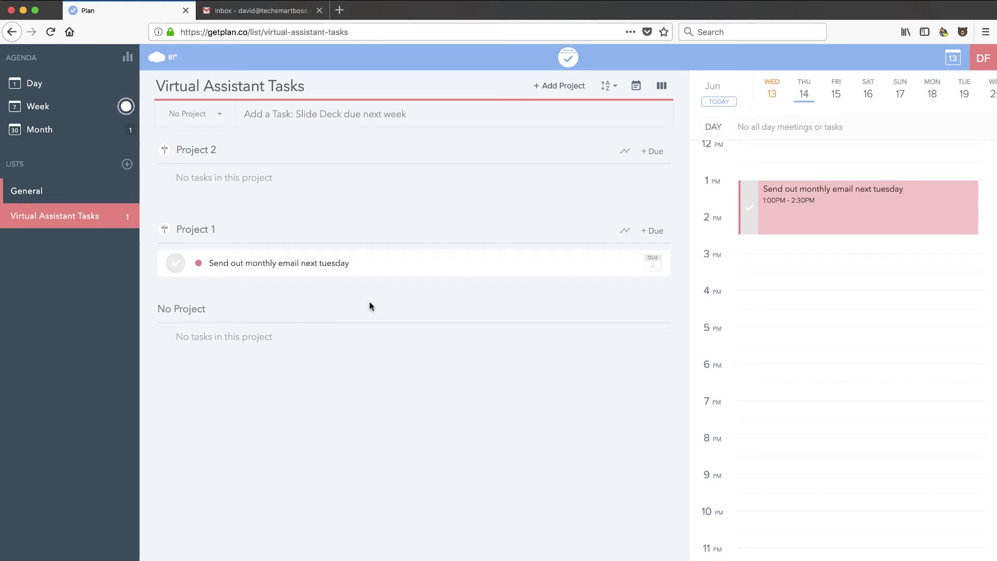
# - Set the email task due June 19 and Project 1 due June 30
pyautogui.click(655, 268)
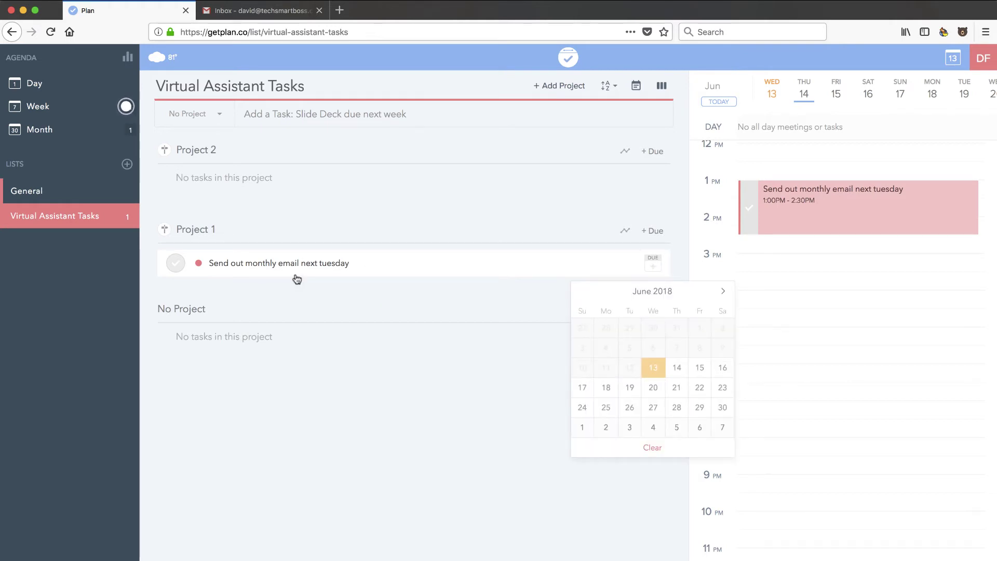
pyautogui.click(629, 387)
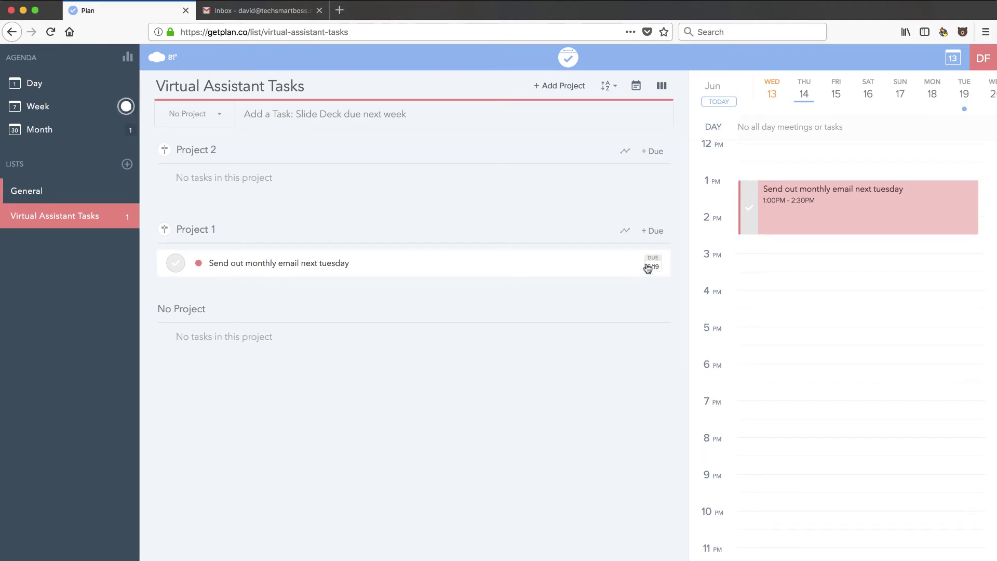
pyautogui.click(653, 231)
pyautogui.click(709, 373)
# - Add the task 'Set up a new funnel' and move it into Project 1
pyautogui.click(290, 116)
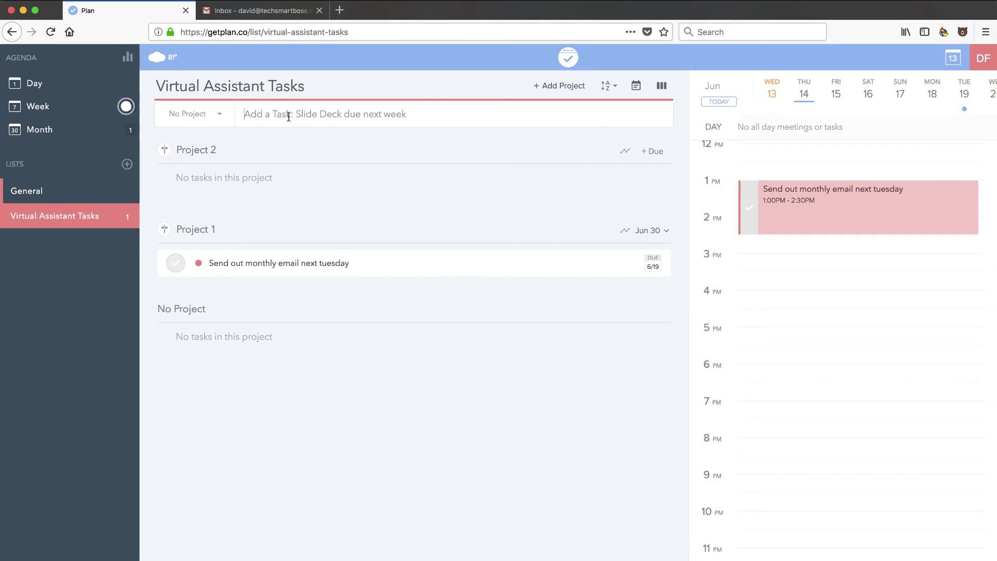
pyautogui.write('Set up a new funnel')
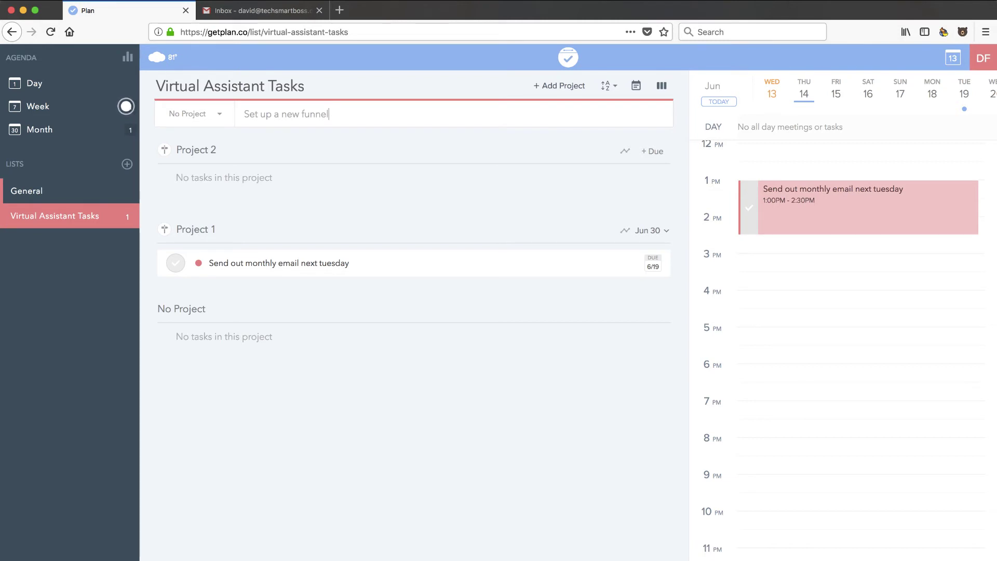
pyautogui.press('Return')
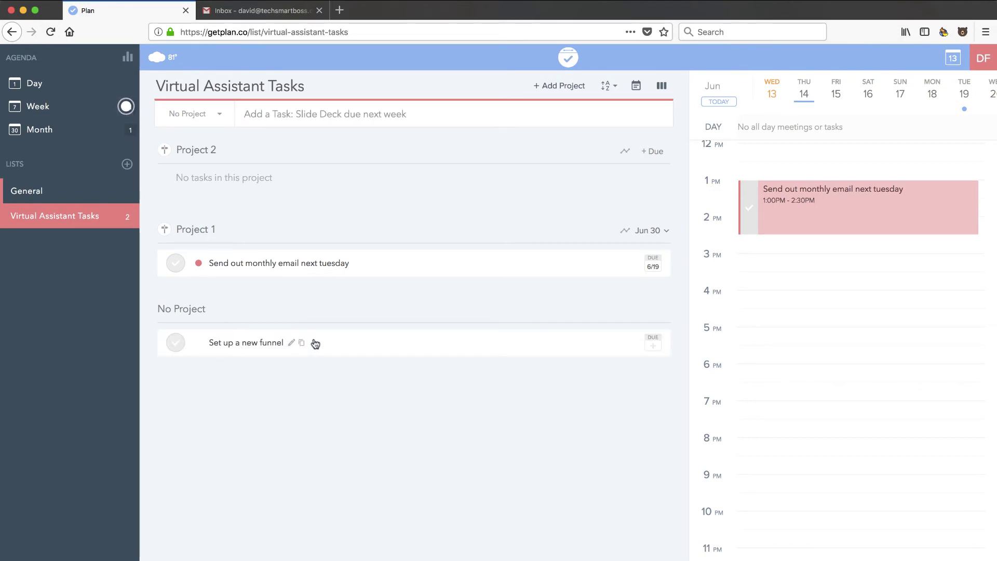
pyautogui.click(313, 342)
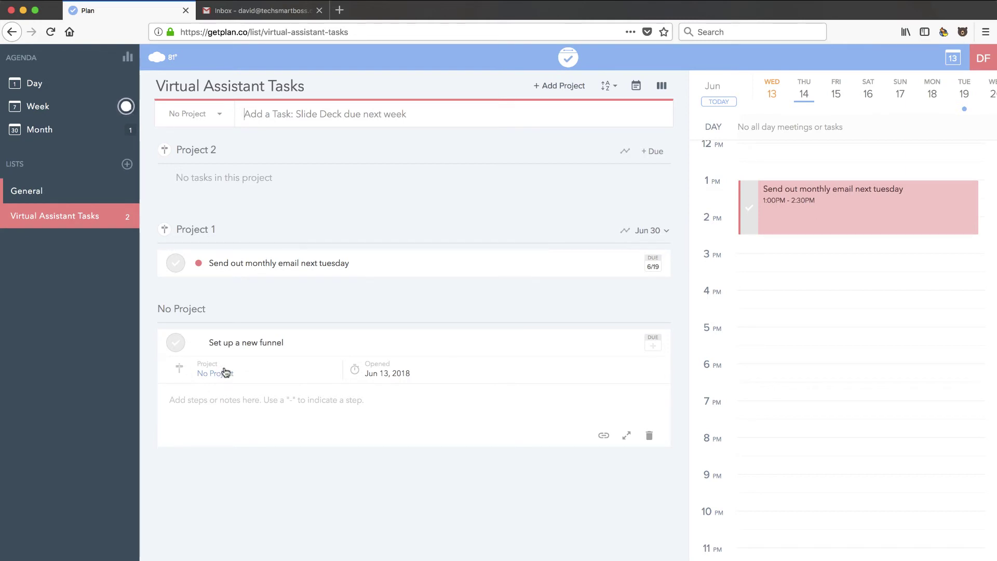
pyautogui.click(345, 343)
pyautogui.moveTo(348, 344); pyautogui.dragTo(333, 254)
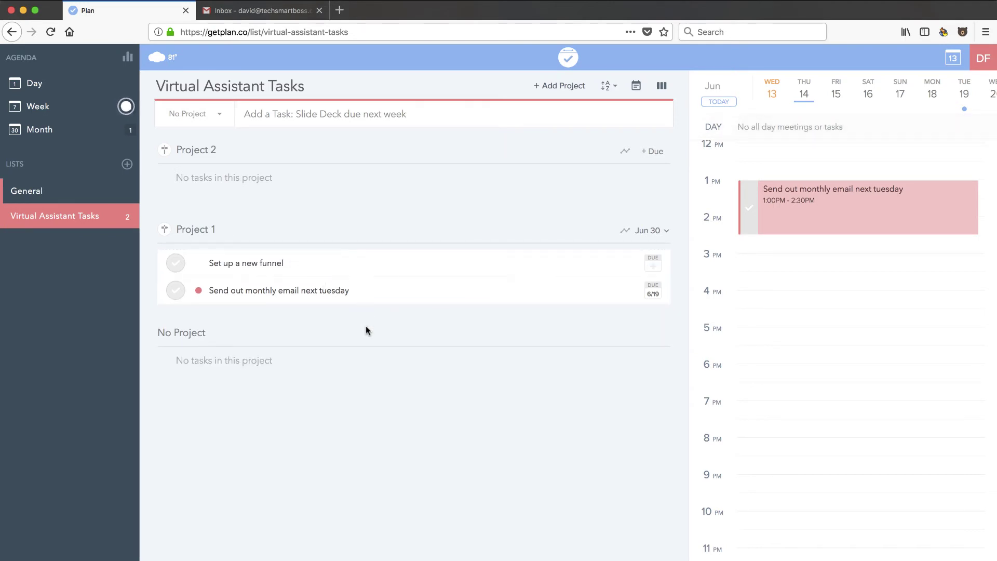
# - Schedule the funnel task Friday 15 at 1:30–3:00 PM and make it due June 15
pyautogui.click(835, 93)
pyautogui.moveTo(507, 267); pyautogui.dragTo(777, 203)
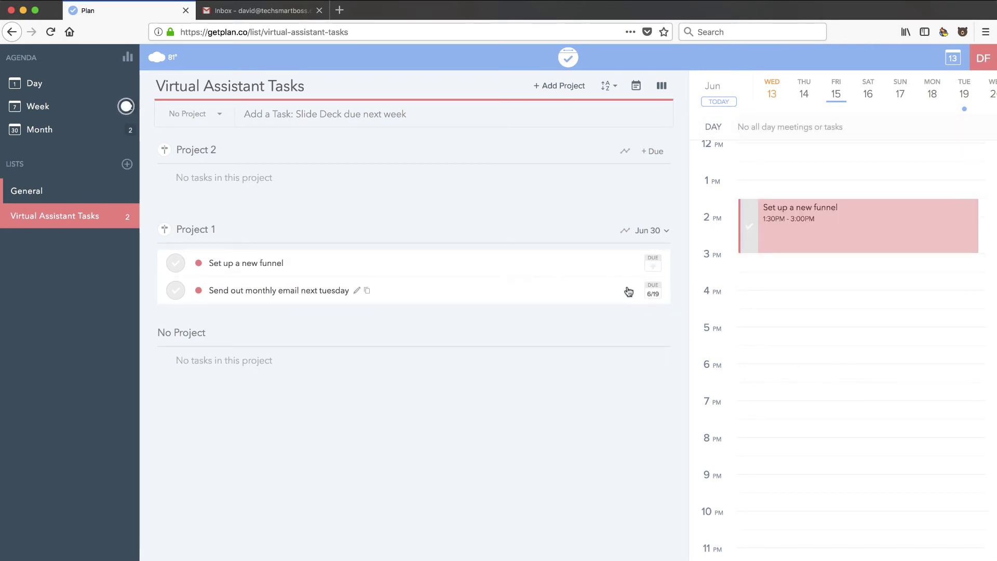
pyautogui.click(653, 265)
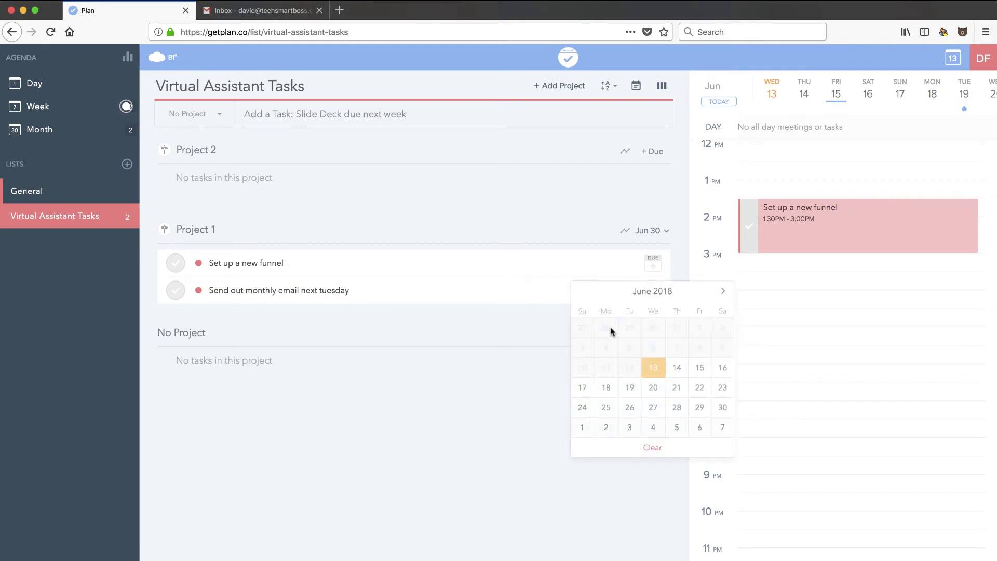
pyautogui.click(707, 367)
# - Add the note 'Testing some' to the funnel task's notes
pyautogui.click(447, 268)
pyautogui.click(331, 329)
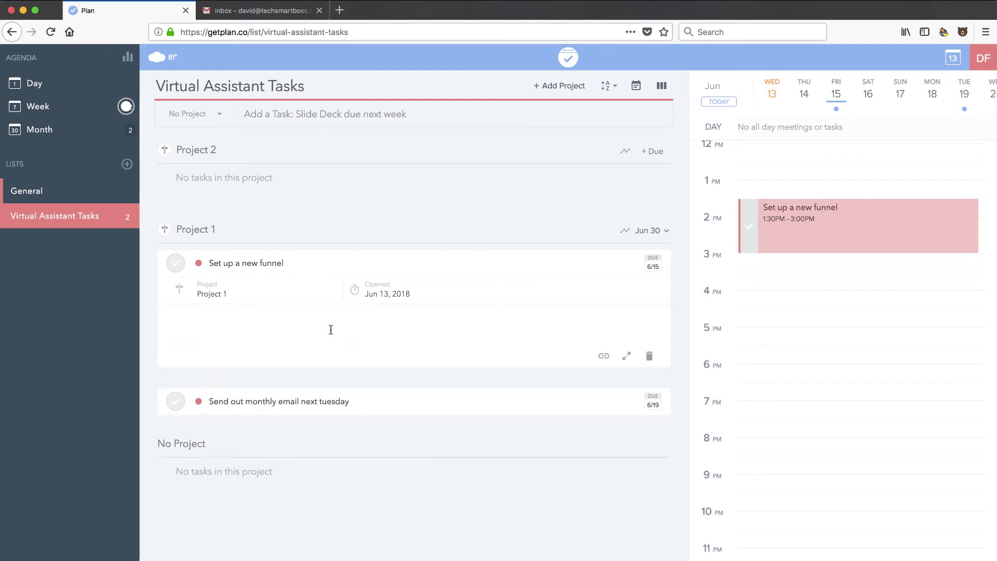
pyautogui.write('Testing some steps')
pyautogui.press('Return')
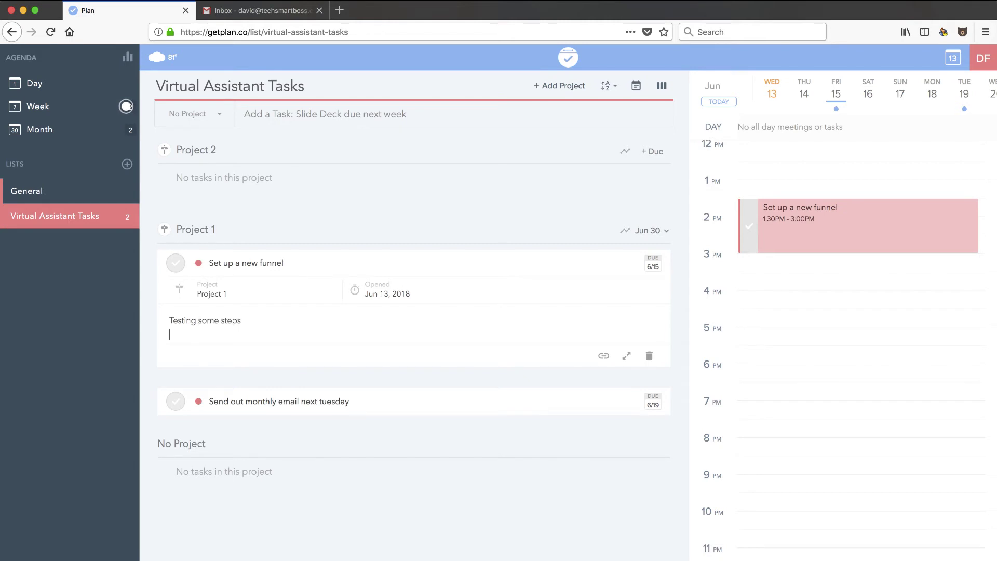
# - View the funnel task full screen with its timer and progress details
pyautogui.click(627, 357)
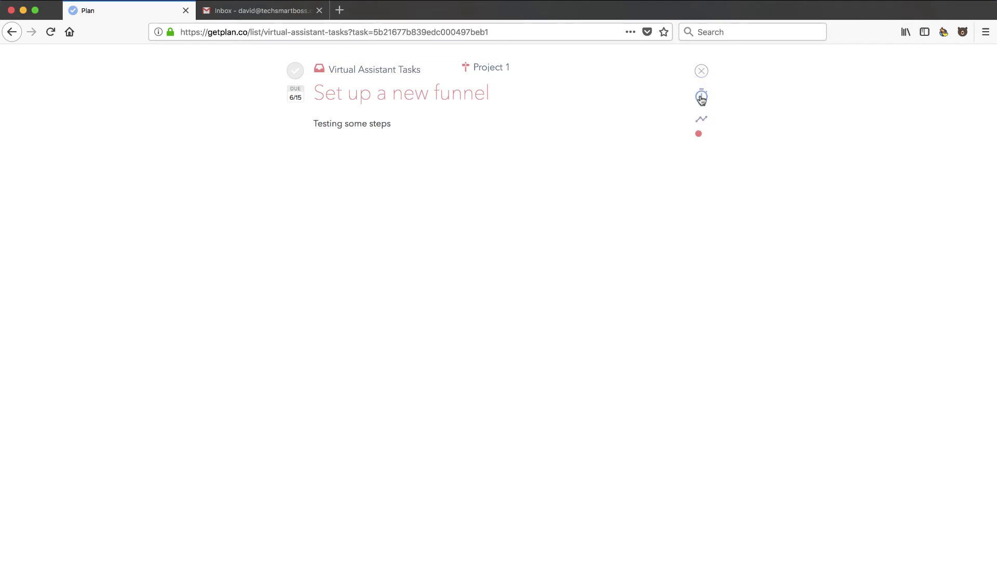
pyautogui.moveTo(701, 99)
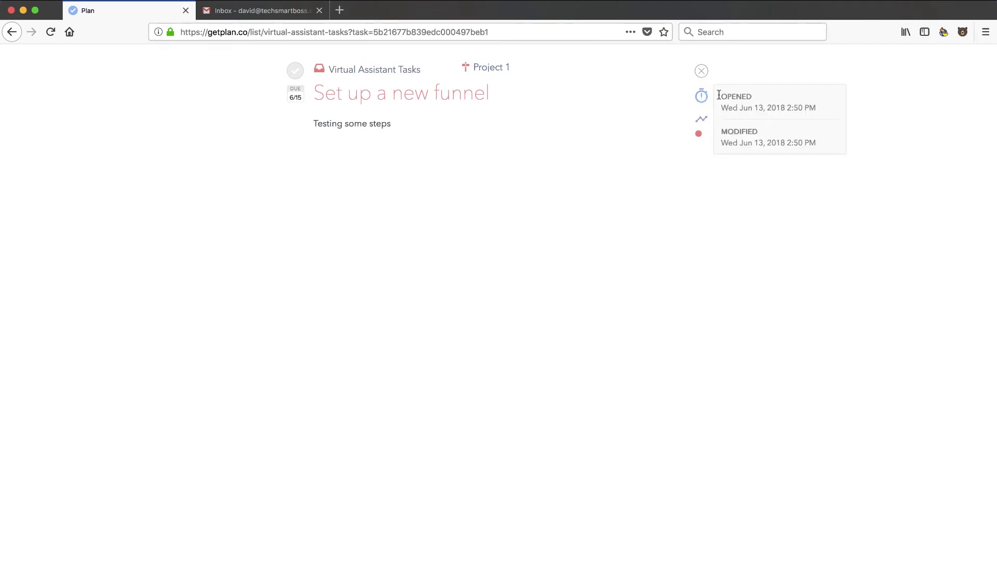
pyautogui.moveTo(703, 121)
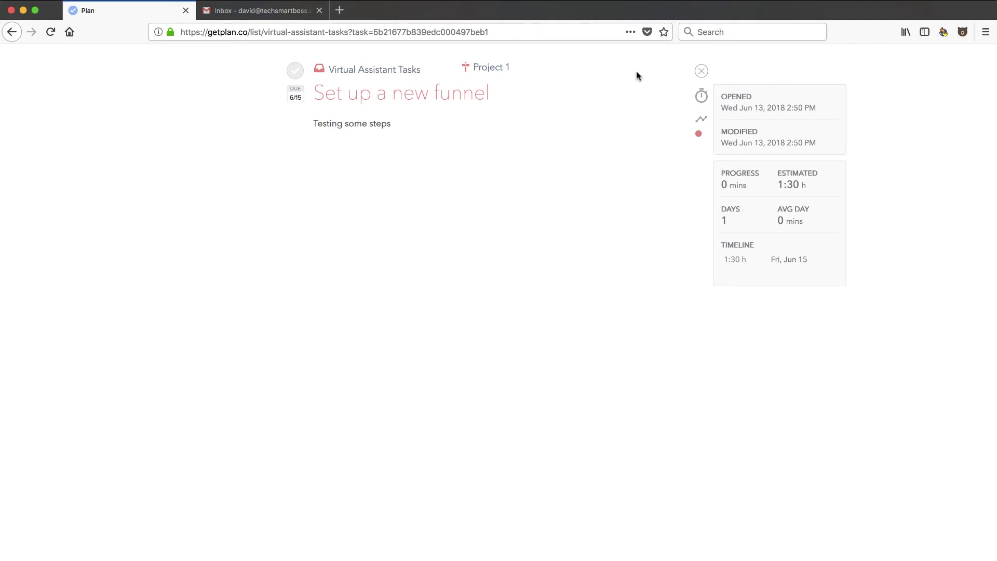
# - Leave full screen, browse the General list, and toggle Project 1 and Project 2 filters
pyautogui.click(701, 70)
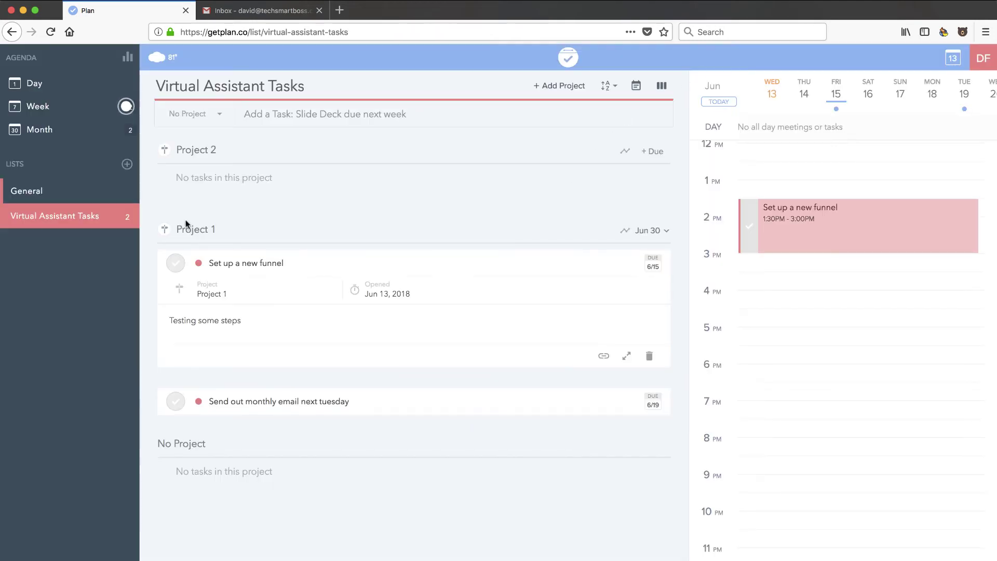
pyautogui.click(55, 193)
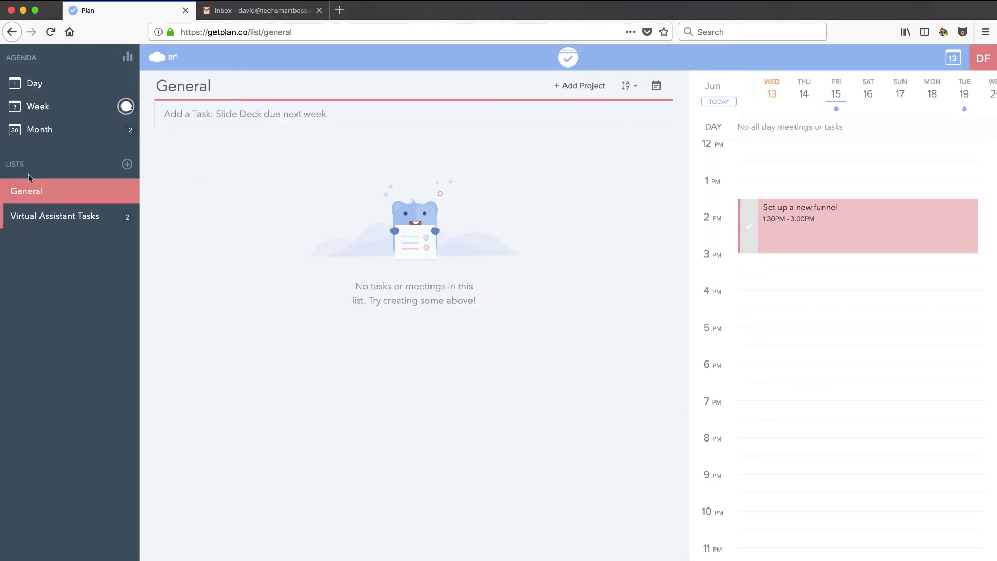
pyautogui.click(45, 216)
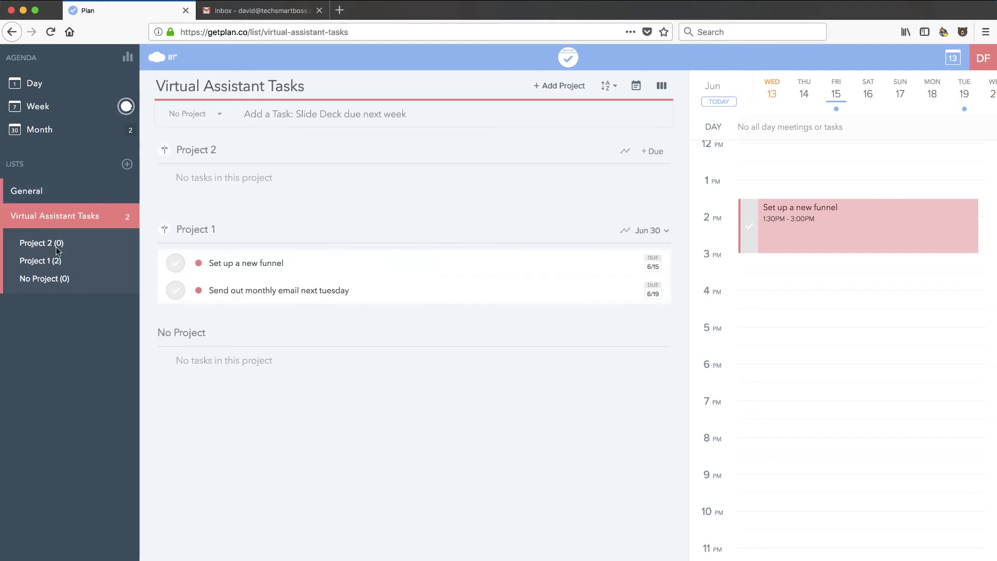
pyautogui.click(39, 262)
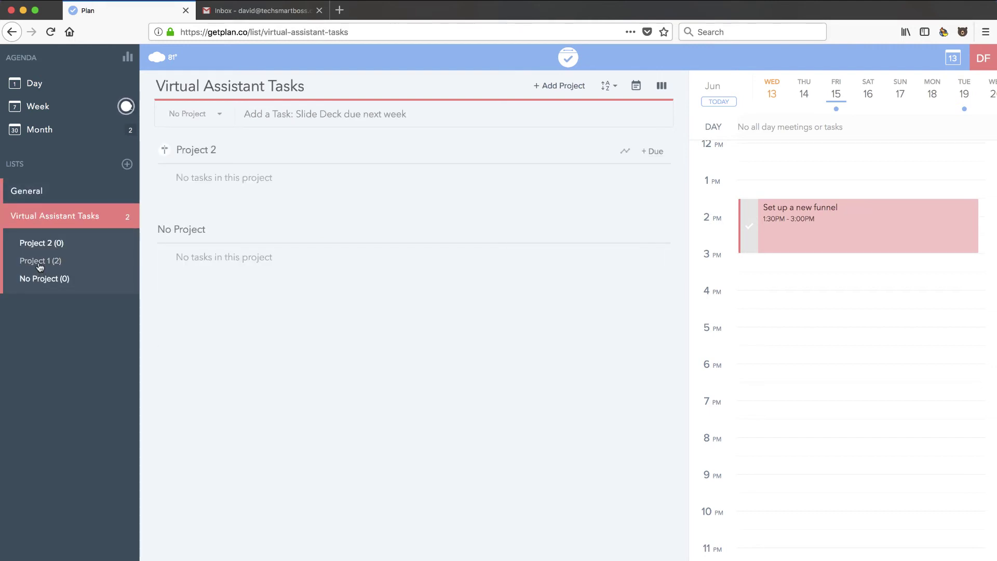
pyautogui.click(42, 242)
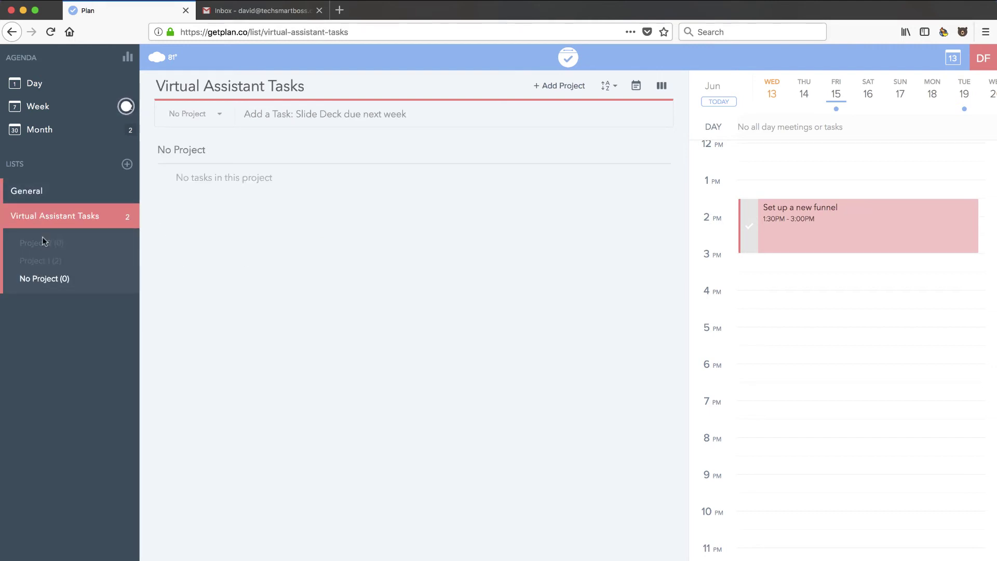
pyautogui.click(41, 260)
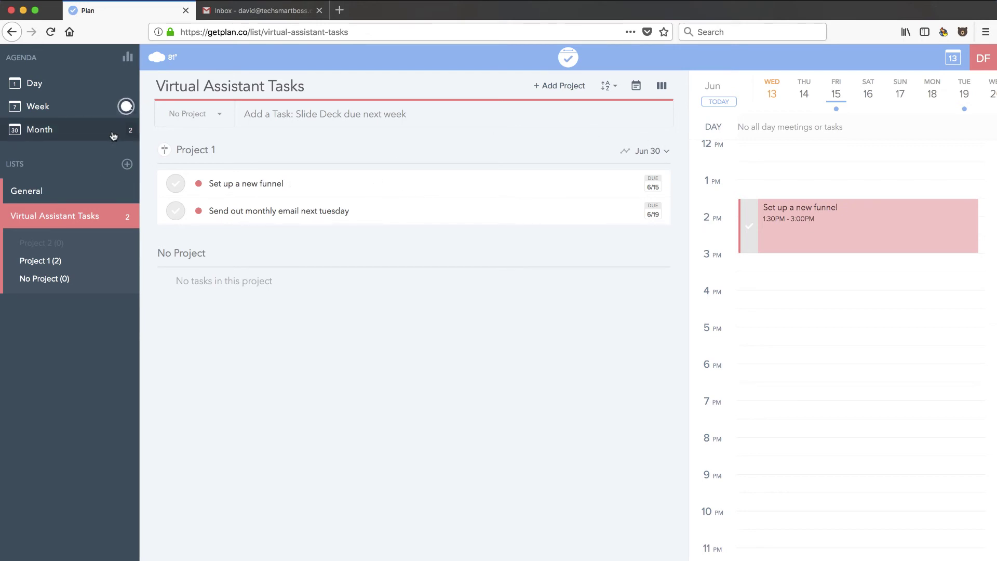
# - Check the week view and Friday 15's day view, then return to Virtual Assistant Tasks
pyautogui.click(55, 106)
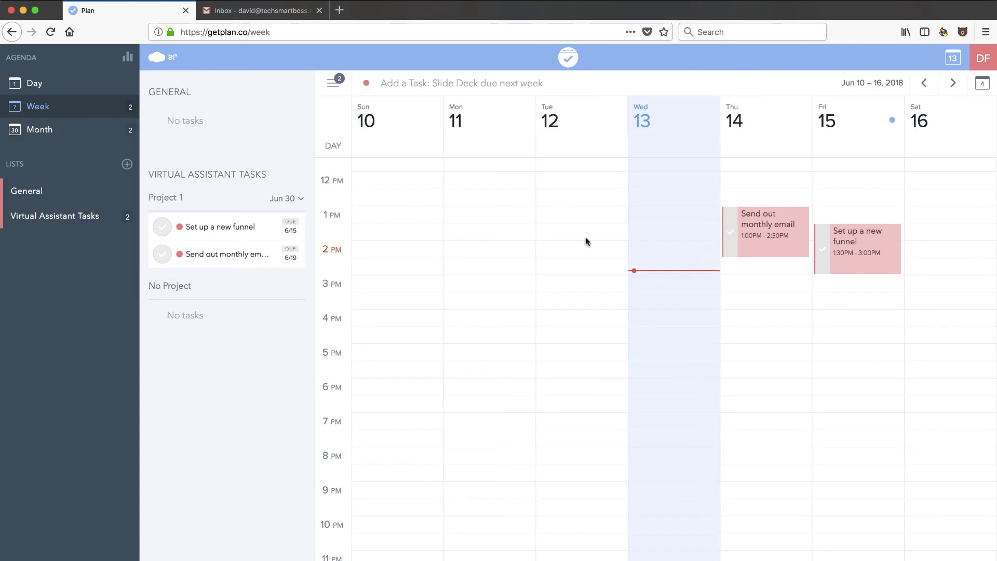
pyautogui.click(56, 88)
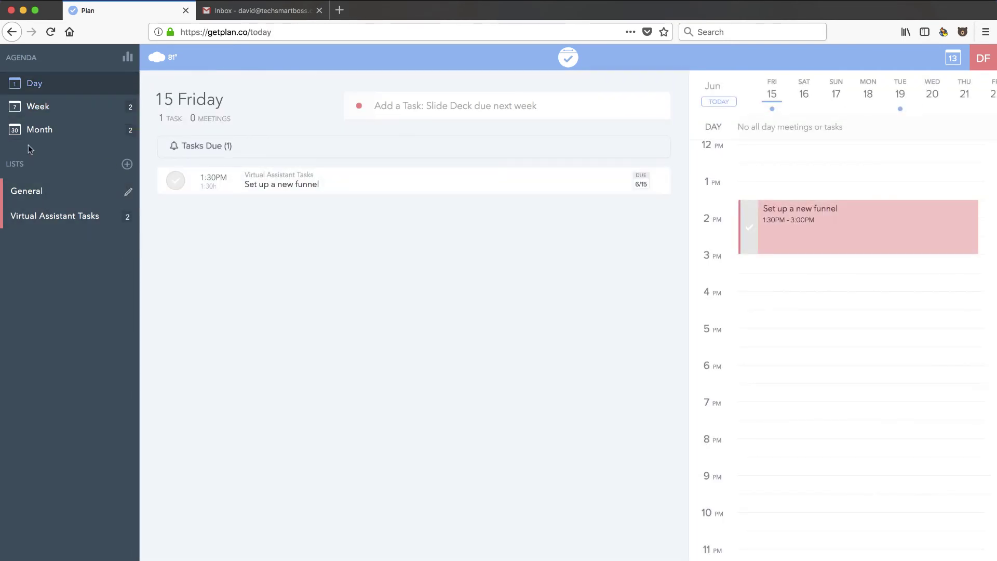
pyautogui.click(45, 216)
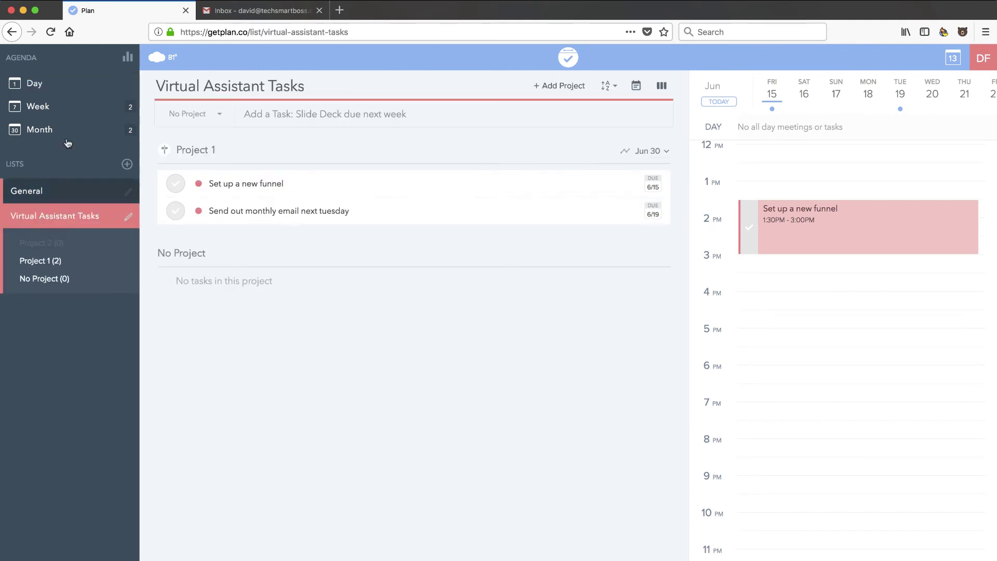
# - Create the Tech Smart Boss team for the techsmartboss.com domain
pyautogui.click(127, 57)
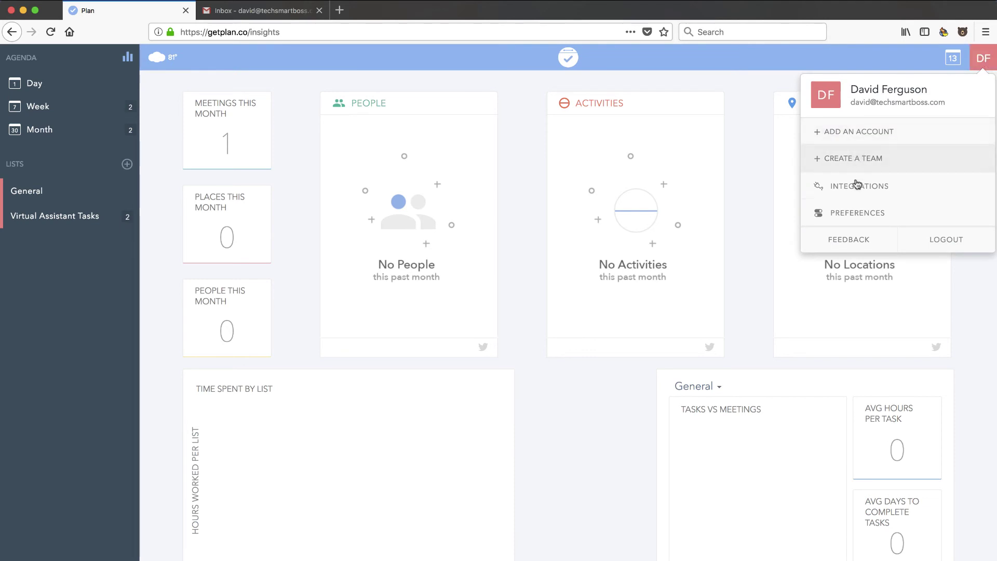
pyautogui.click(856, 163)
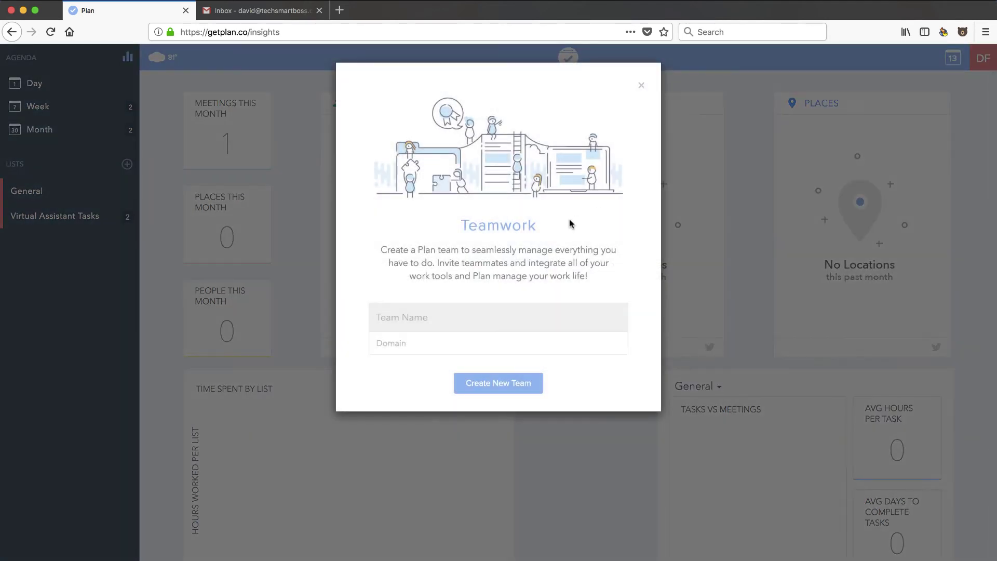
pyautogui.write('Tech Smart Botechsmartboss.com')
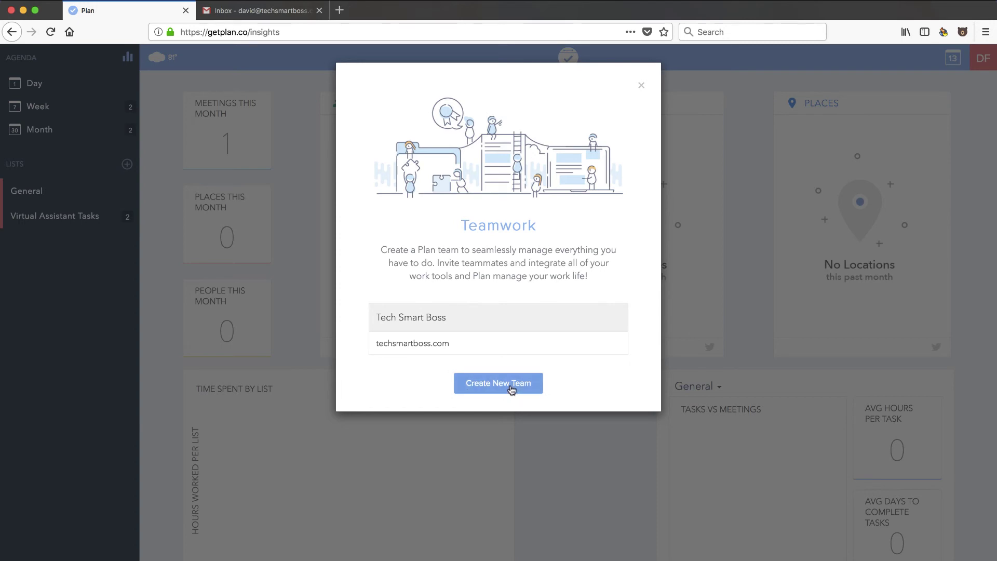
pyautogui.click(510, 387)
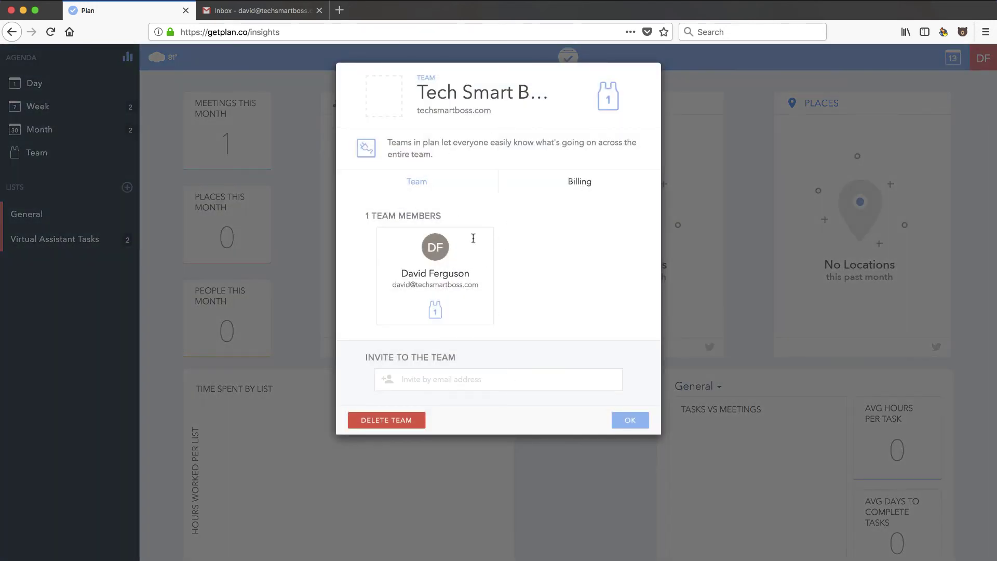
# - Skip inviting a teammate and close the team details, returning to Insights
pyautogui.click(427, 378)
pyautogui.click(388, 93)
pyautogui.click(630, 420)
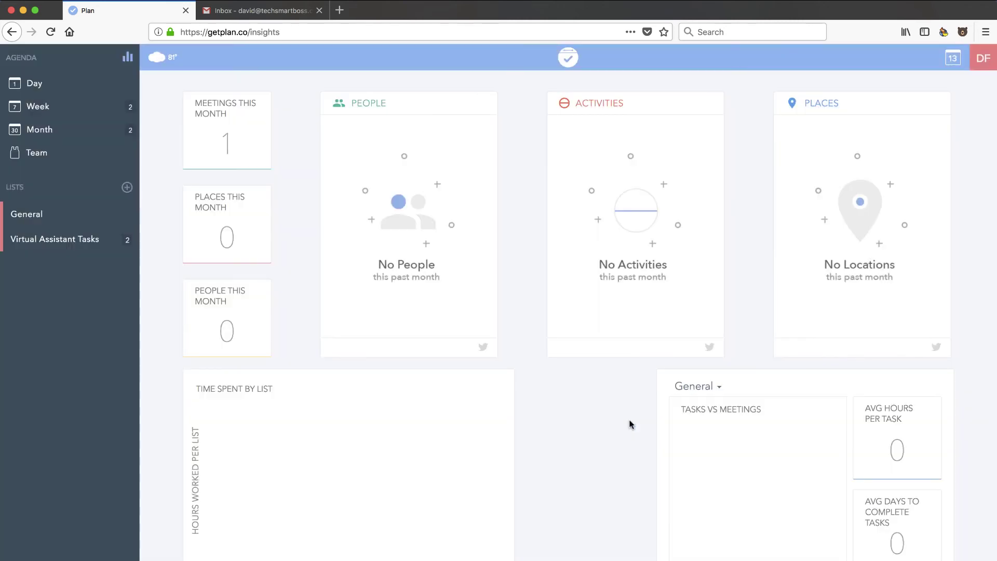
# - Review preferences and notifications in settings, and turn on Sync Tasks to Calendar
pyautogui.click(983, 58)
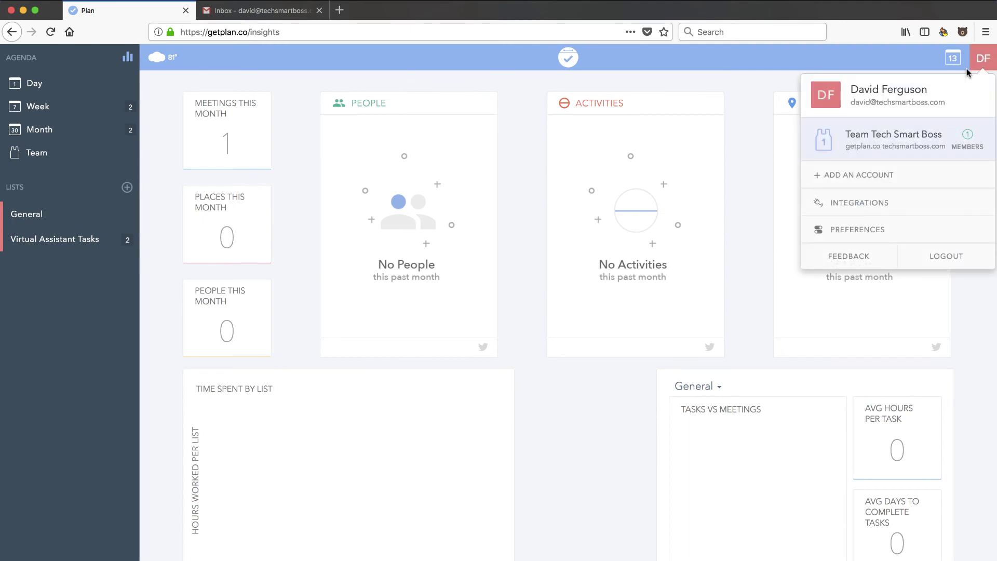
pyautogui.click(854, 207)
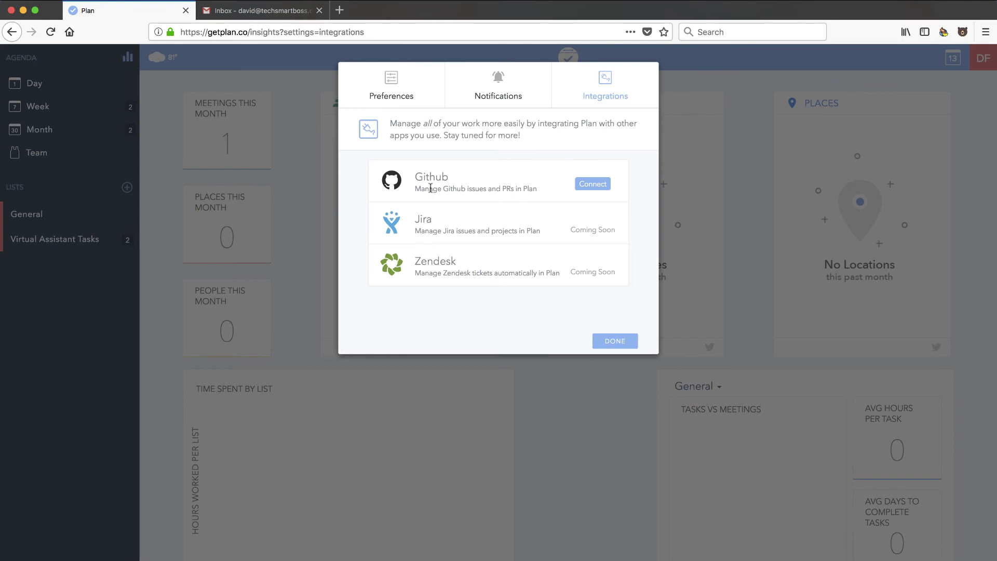
pyautogui.click(401, 85)
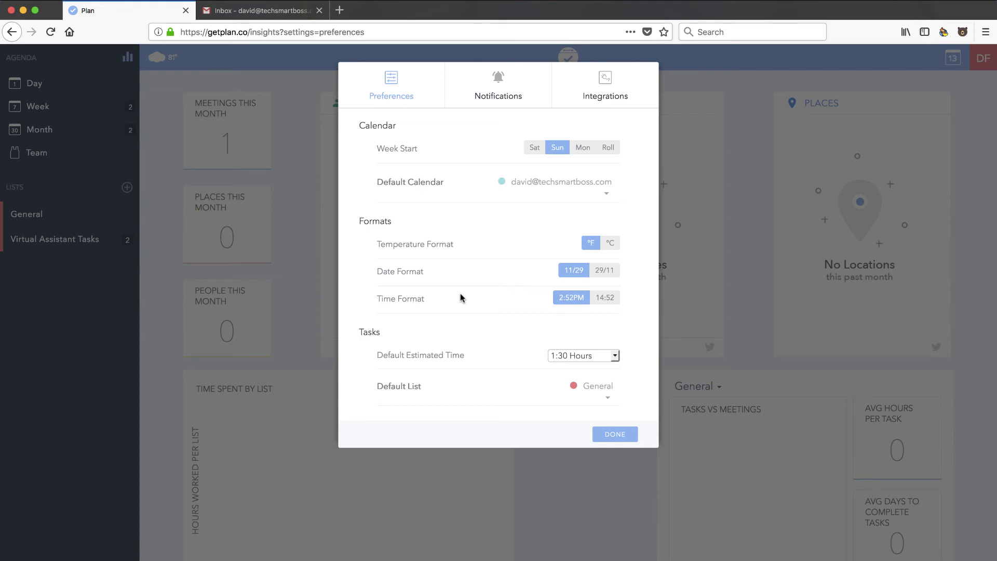
pyautogui.click(504, 92)
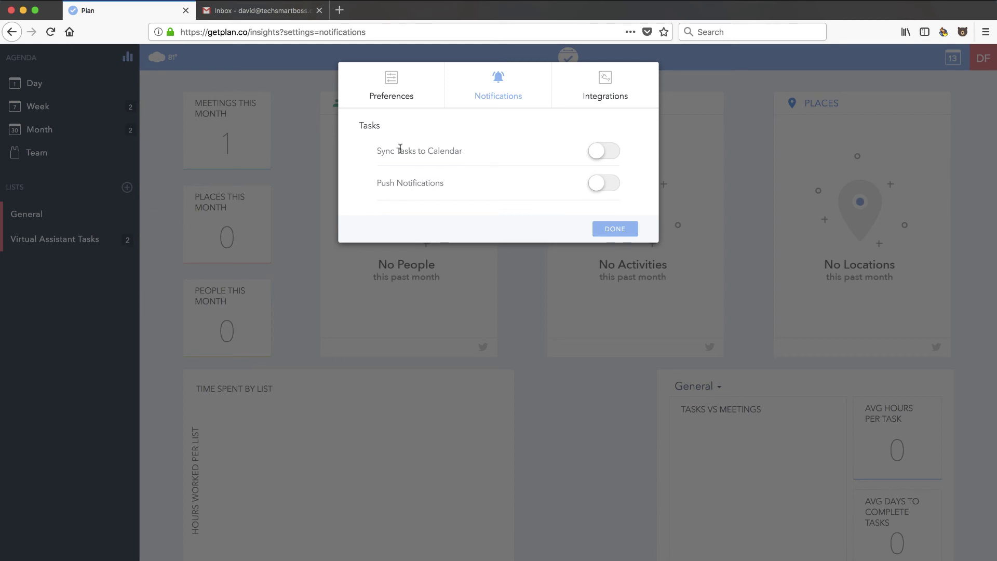
pyautogui.click(605, 153)
pyautogui.click(593, 93)
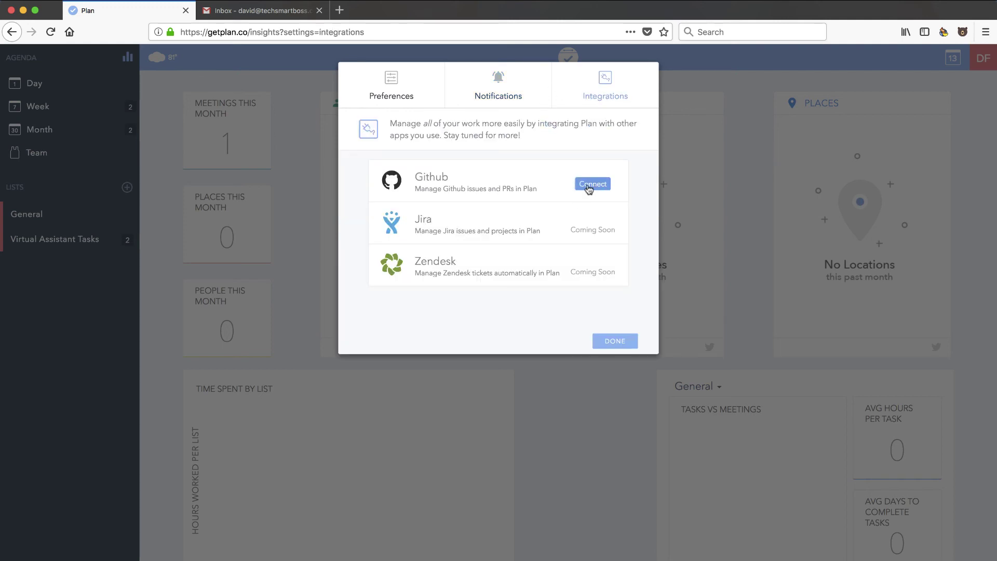
# - Keep default estimated time at 1:30 Hours and default list General, then close settings
pyautogui.click(399, 88)
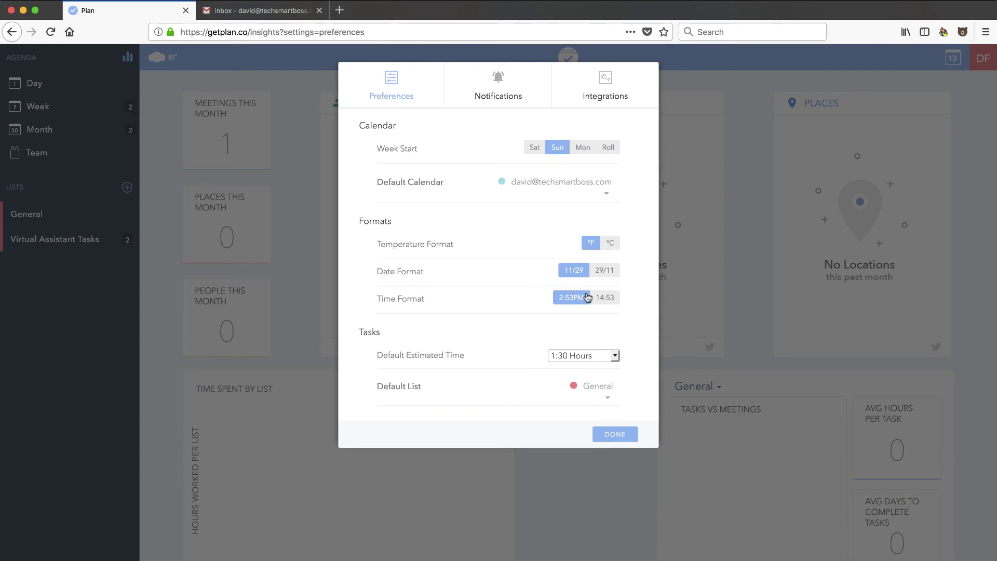
pyautogui.click(595, 356)
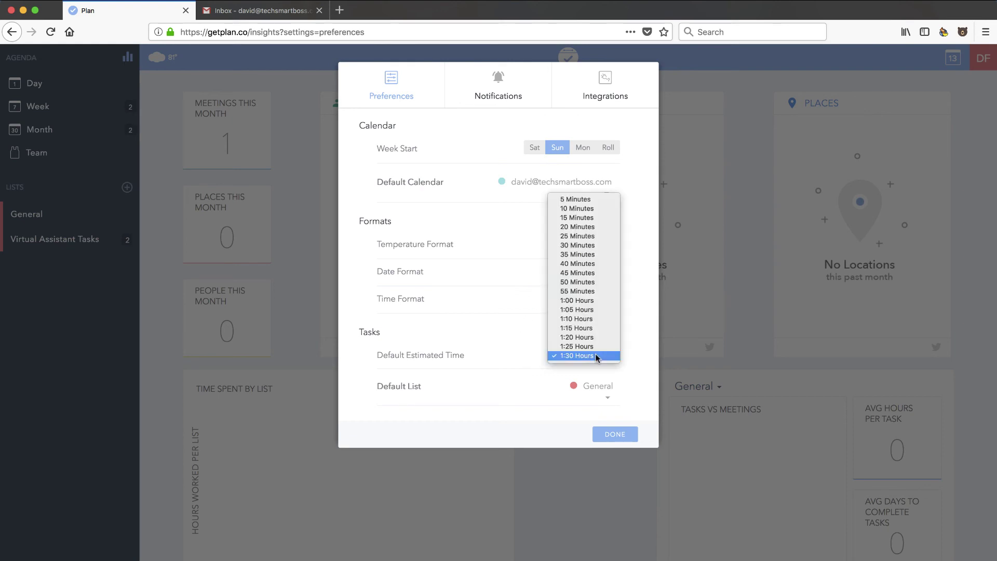
pyautogui.click(595, 356)
pyautogui.click(588, 395)
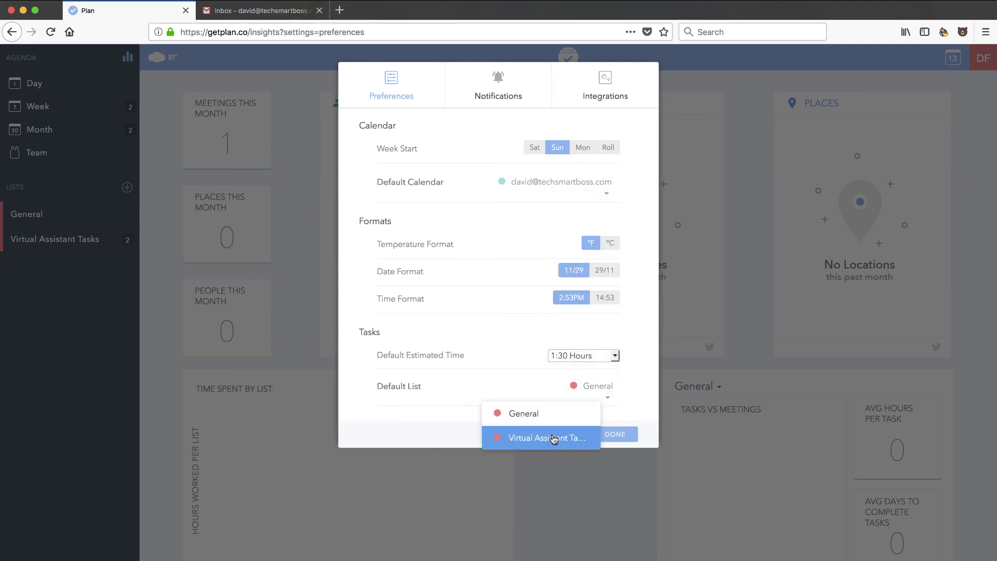
pyautogui.click(576, 393)
pyautogui.click(614, 435)
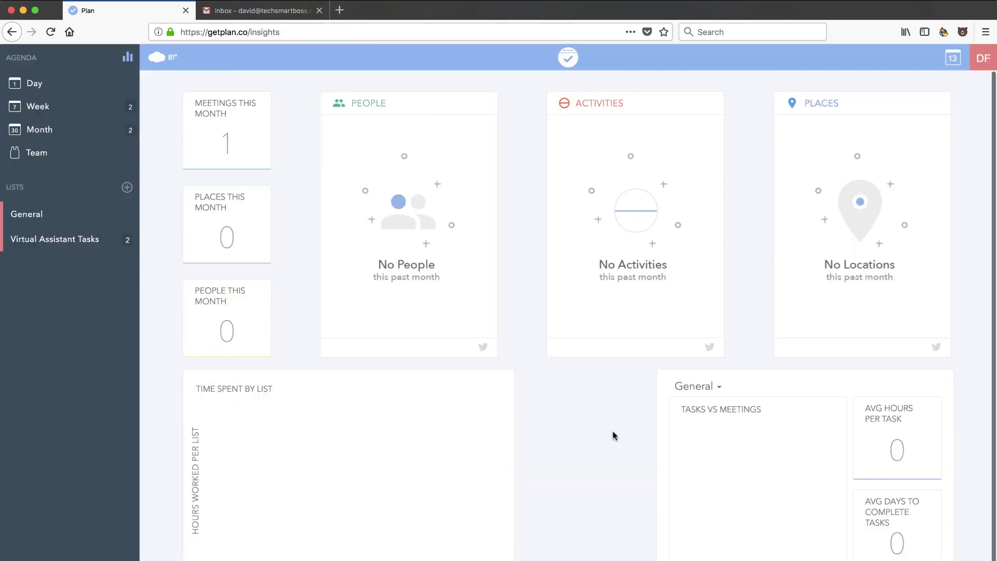
# - View the team overview, hiding then re-showing unassigned tasks
pyautogui.click(953, 61)
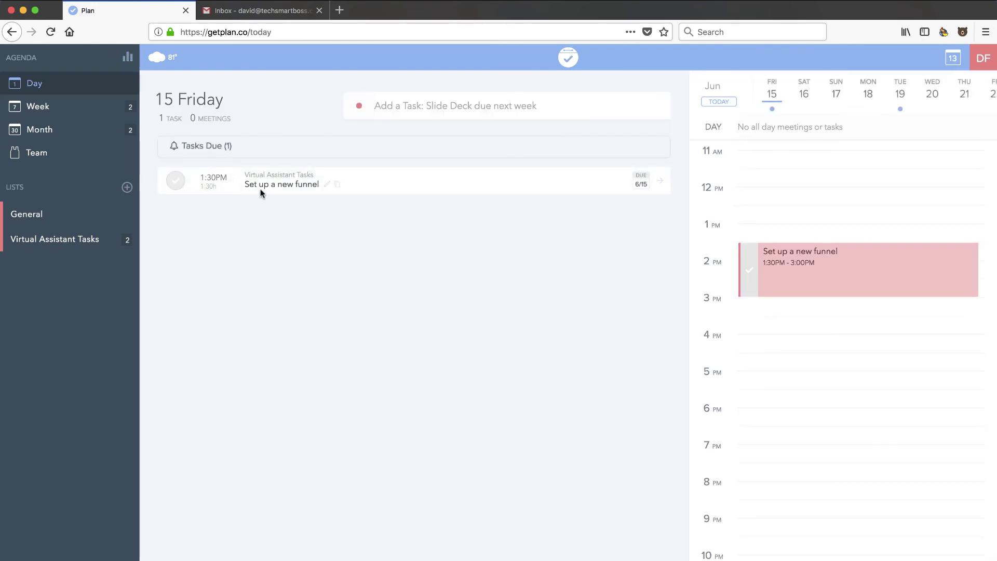
pyautogui.click(41, 245)
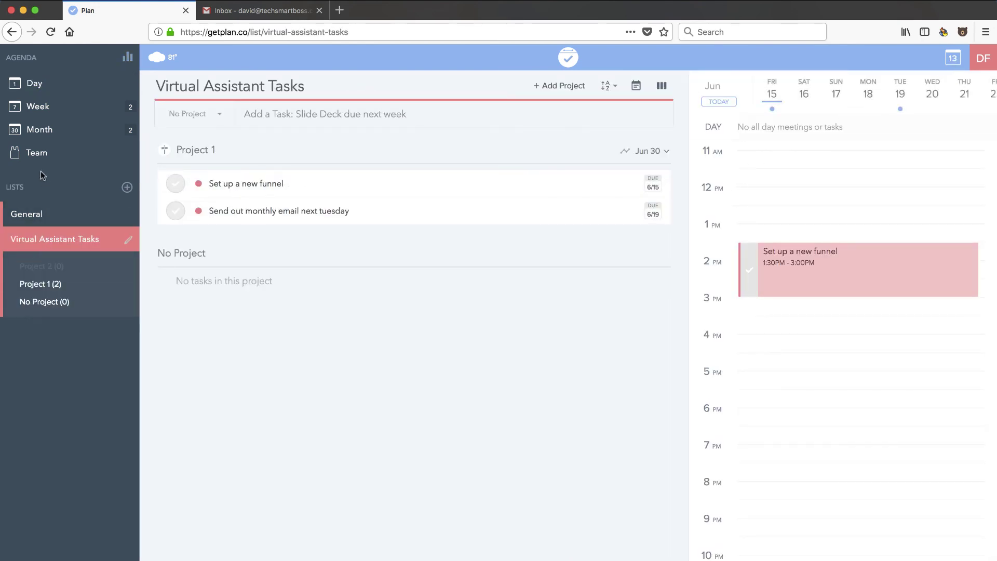
pyautogui.click(37, 153)
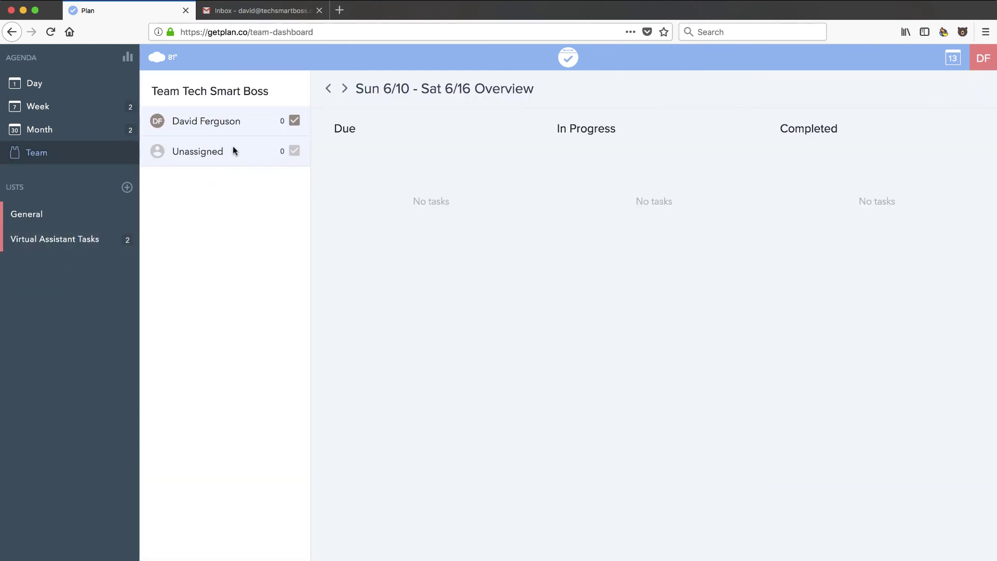
pyautogui.click(212, 153)
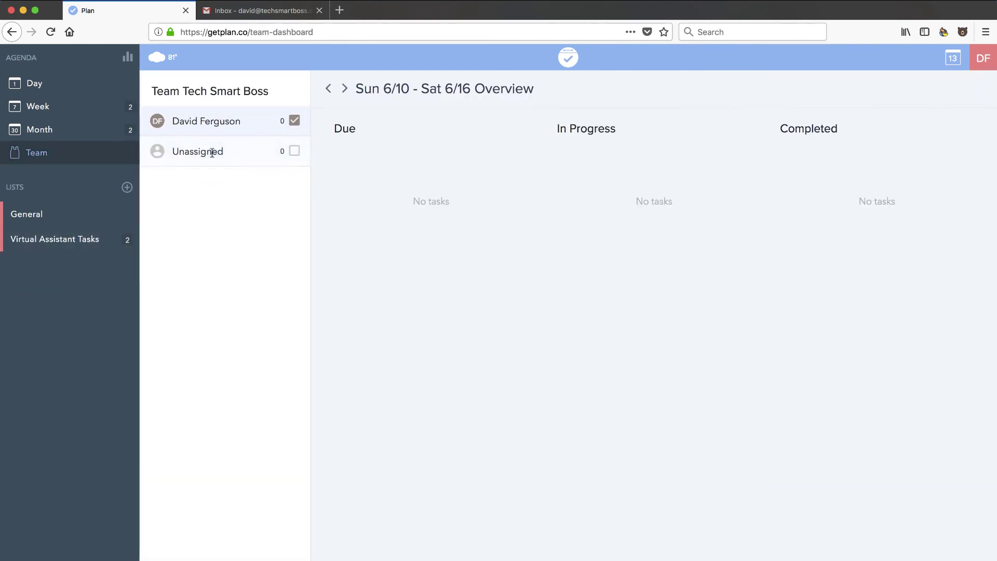
pyautogui.click(222, 123)
# - Expand the 'Set up a new funnel' task and check Project 1's due date and project options
pyautogui.click(62, 240)
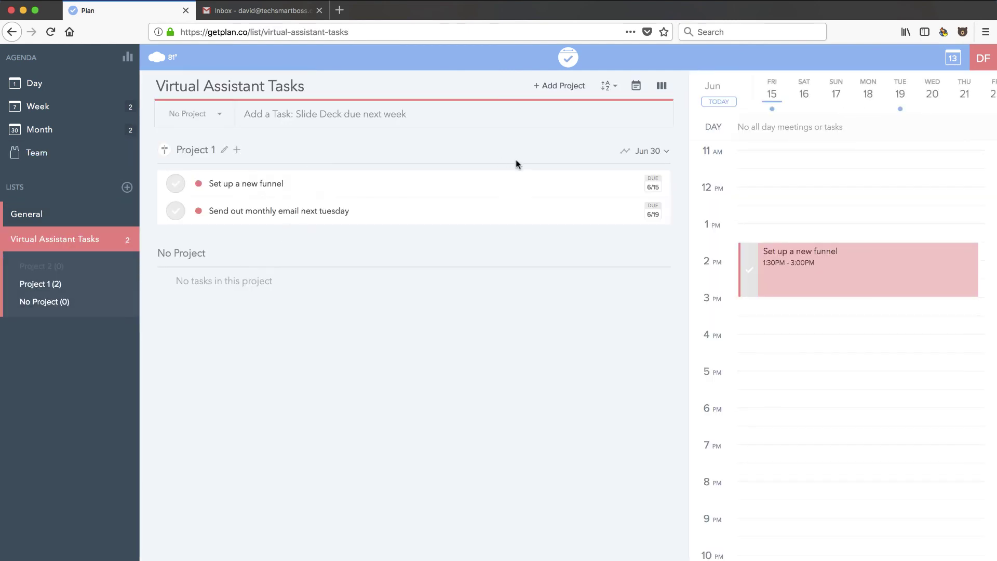
pyautogui.click(437, 187)
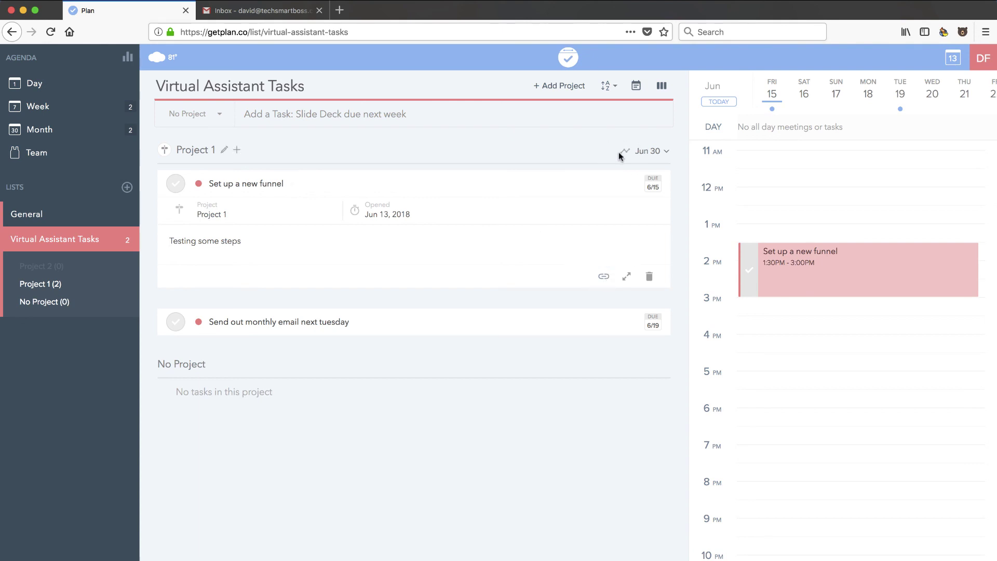
pyautogui.click(665, 153)
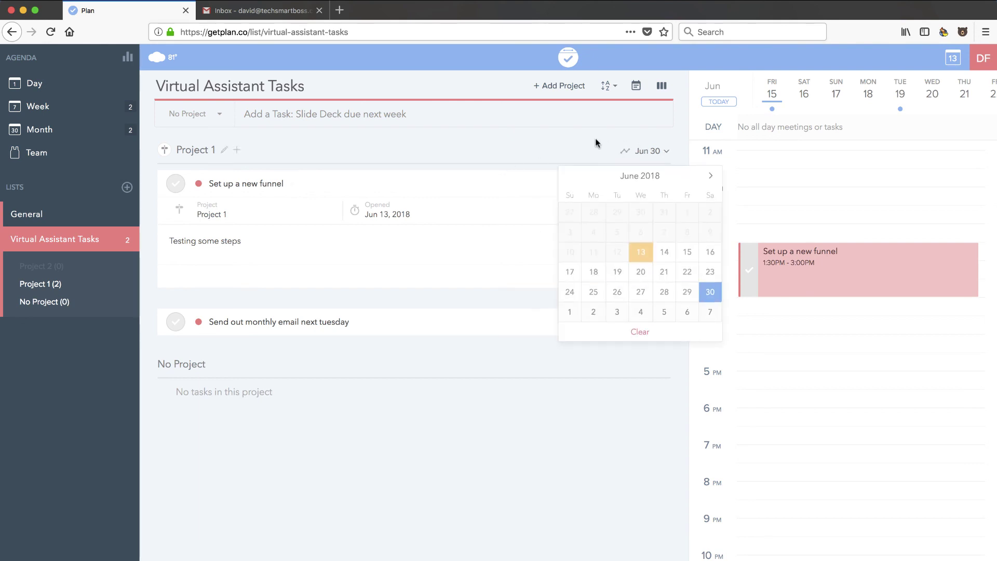
pyautogui.click(394, 140)
pyautogui.click(221, 115)
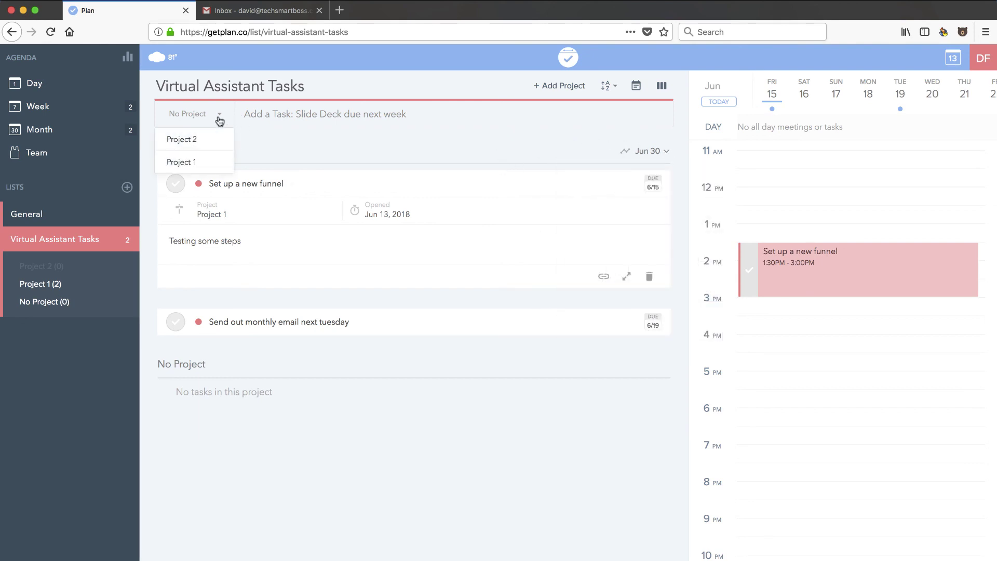
# - Try the project-column board view, restore the list layout, then show the Tech Smart Boss team dashboard
pyautogui.click(661, 85)
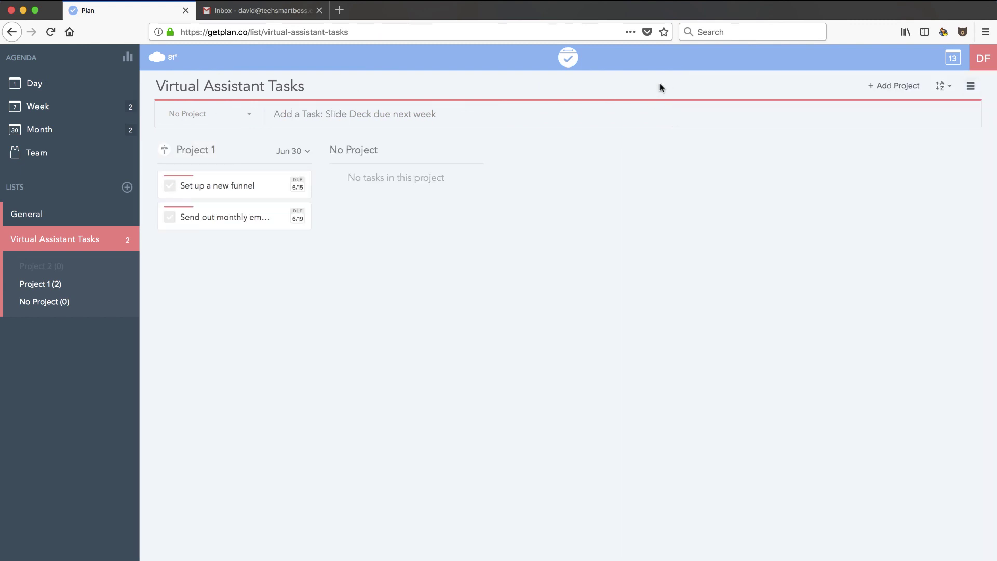
pyautogui.click(970, 86)
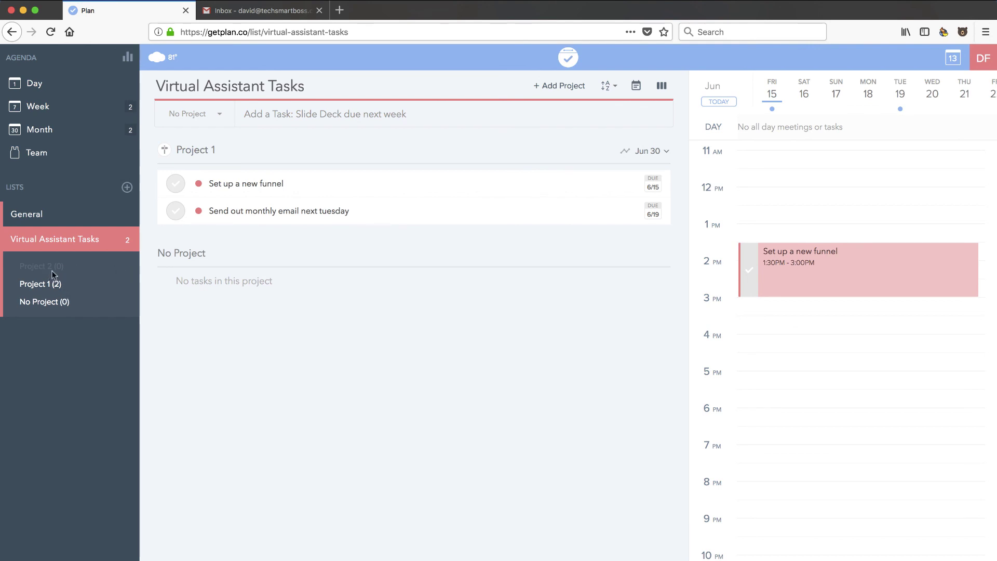
pyautogui.click(74, 238)
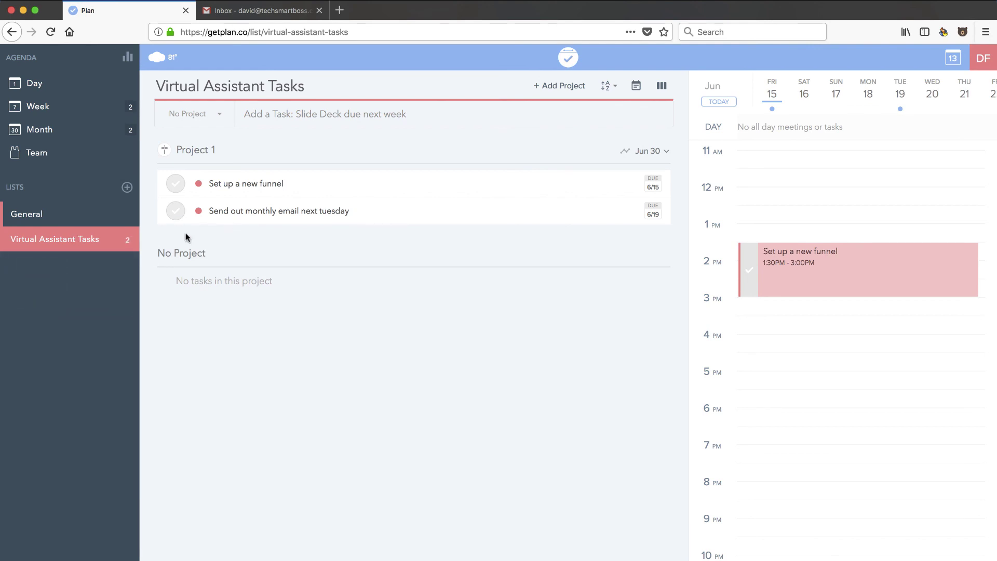
pyautogui.click(73, 240)
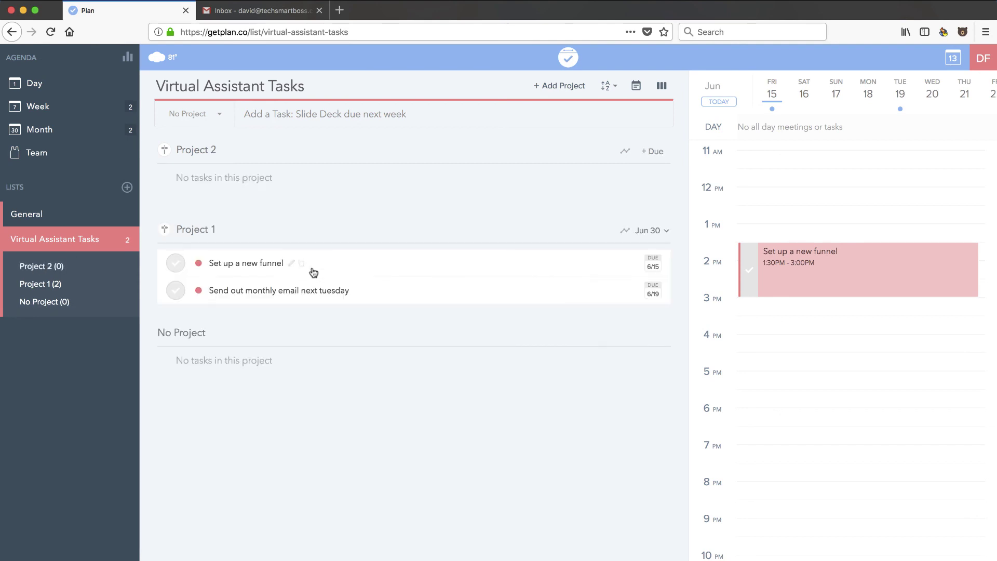
pyautogui.click(41, 157)
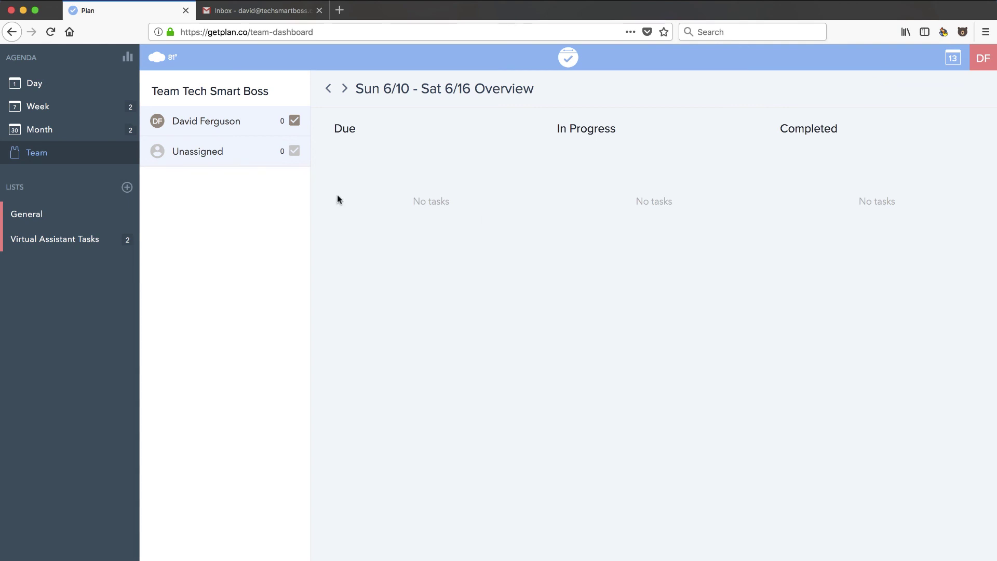
# - Switch to today's agenda and bring up the Integrations settings from the DF account menu
pyautogui.click(44, 88)
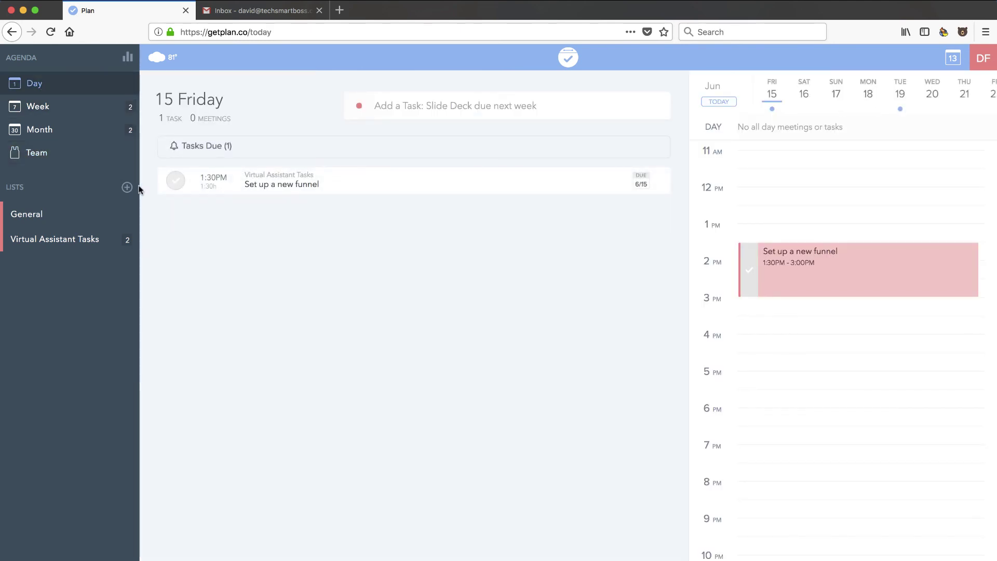
pyautogui.click(983, 58)
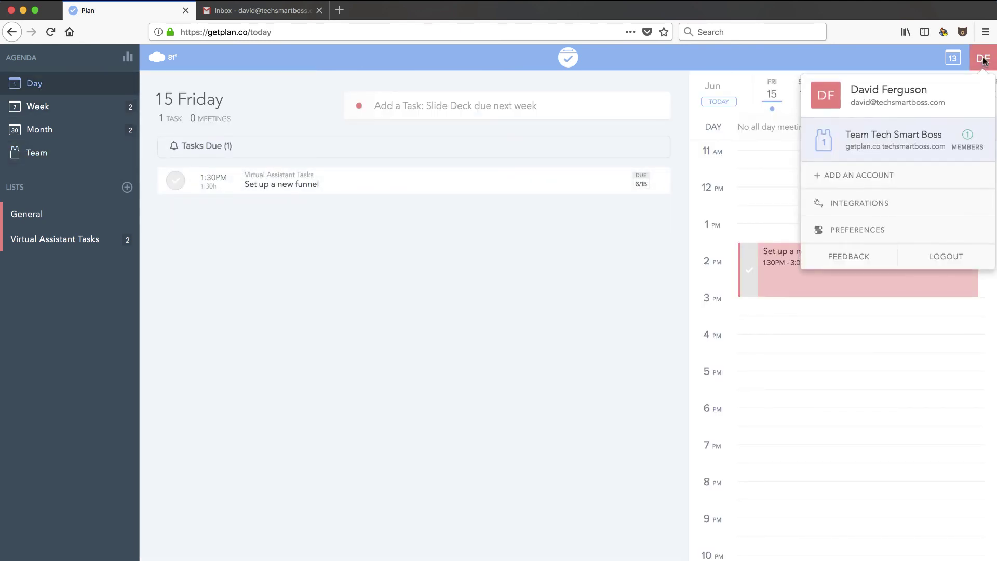
pyautogui.click(847, 202)
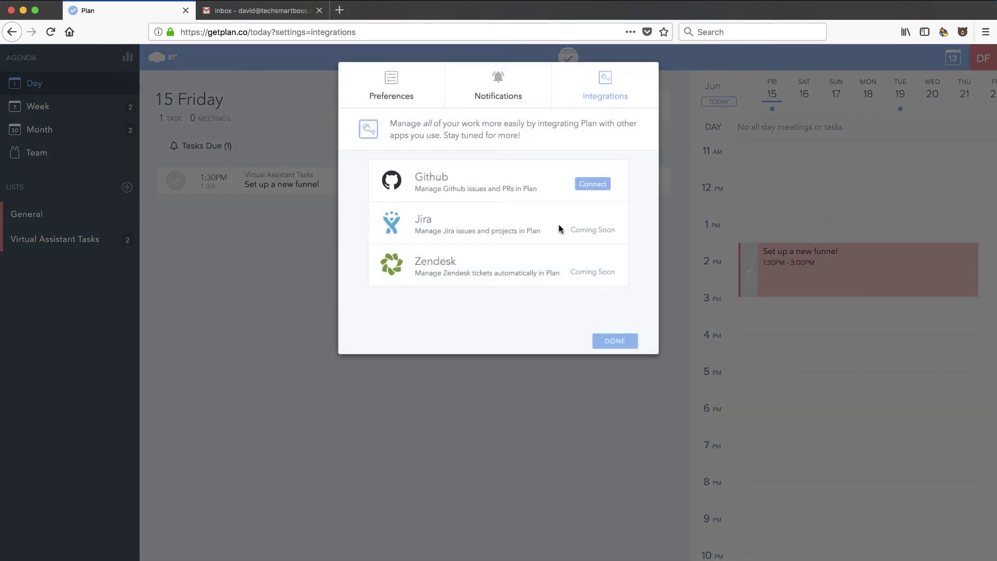